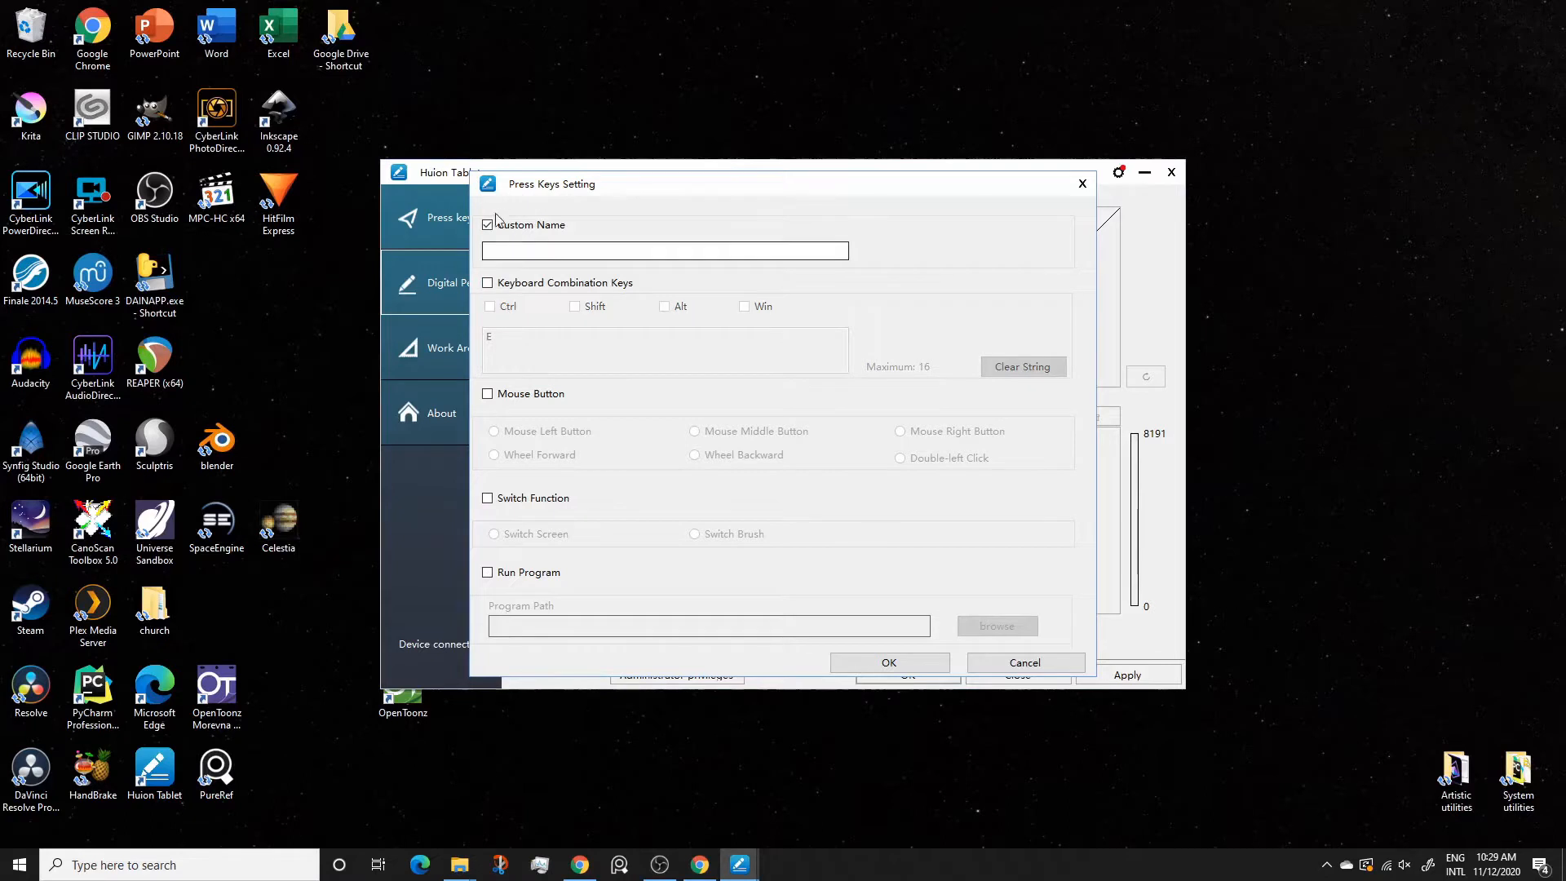
Assign the Mouse Middle Button function to the pen's lower side button
click(487, 396)
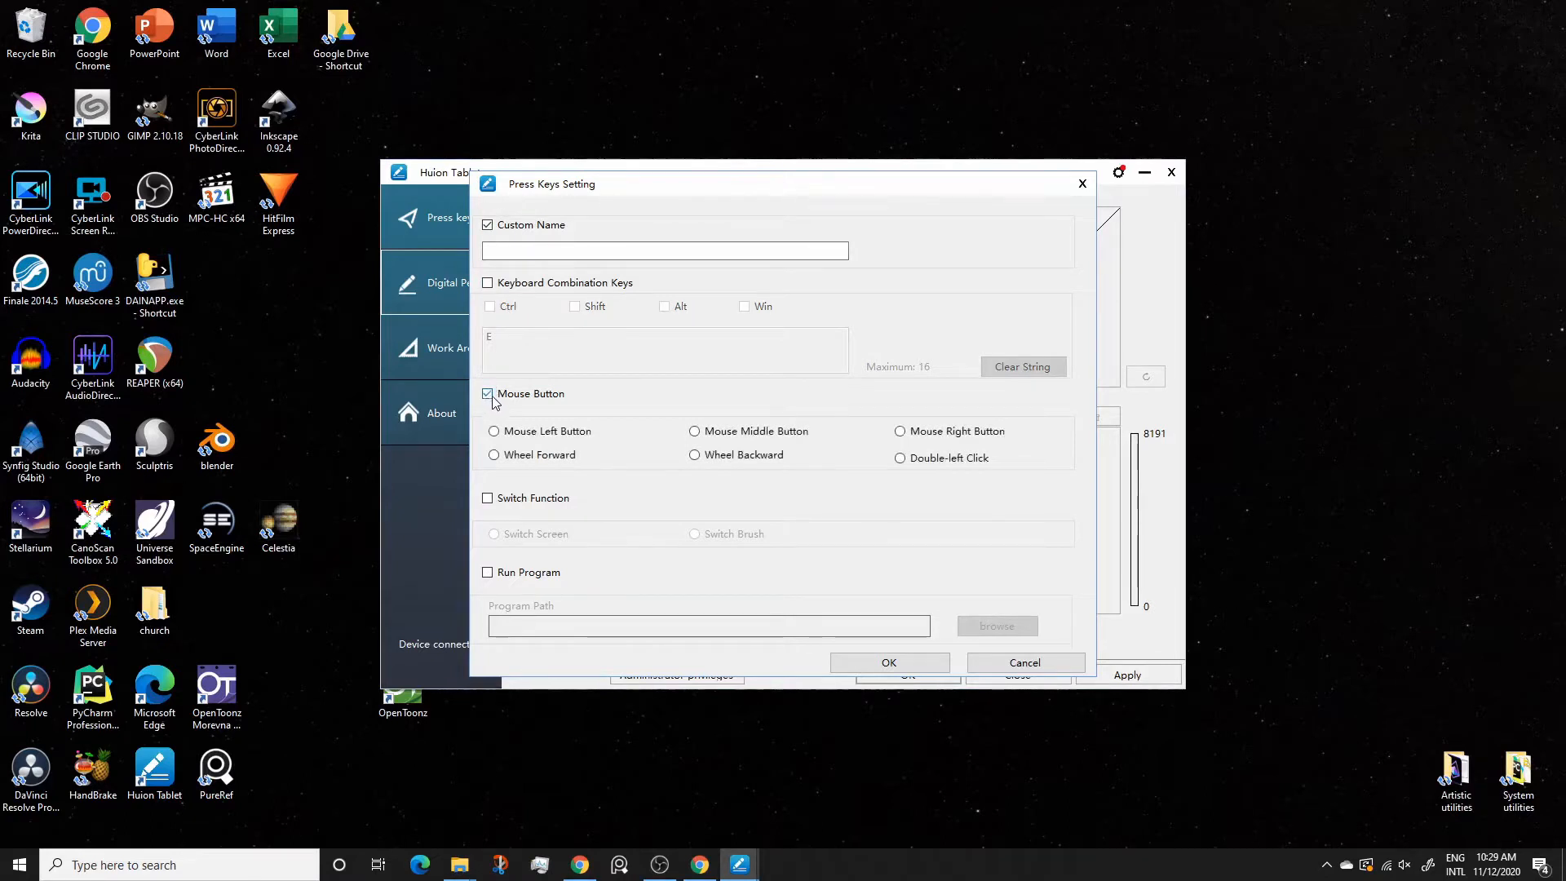
click(694, 432)
click(889, 662)
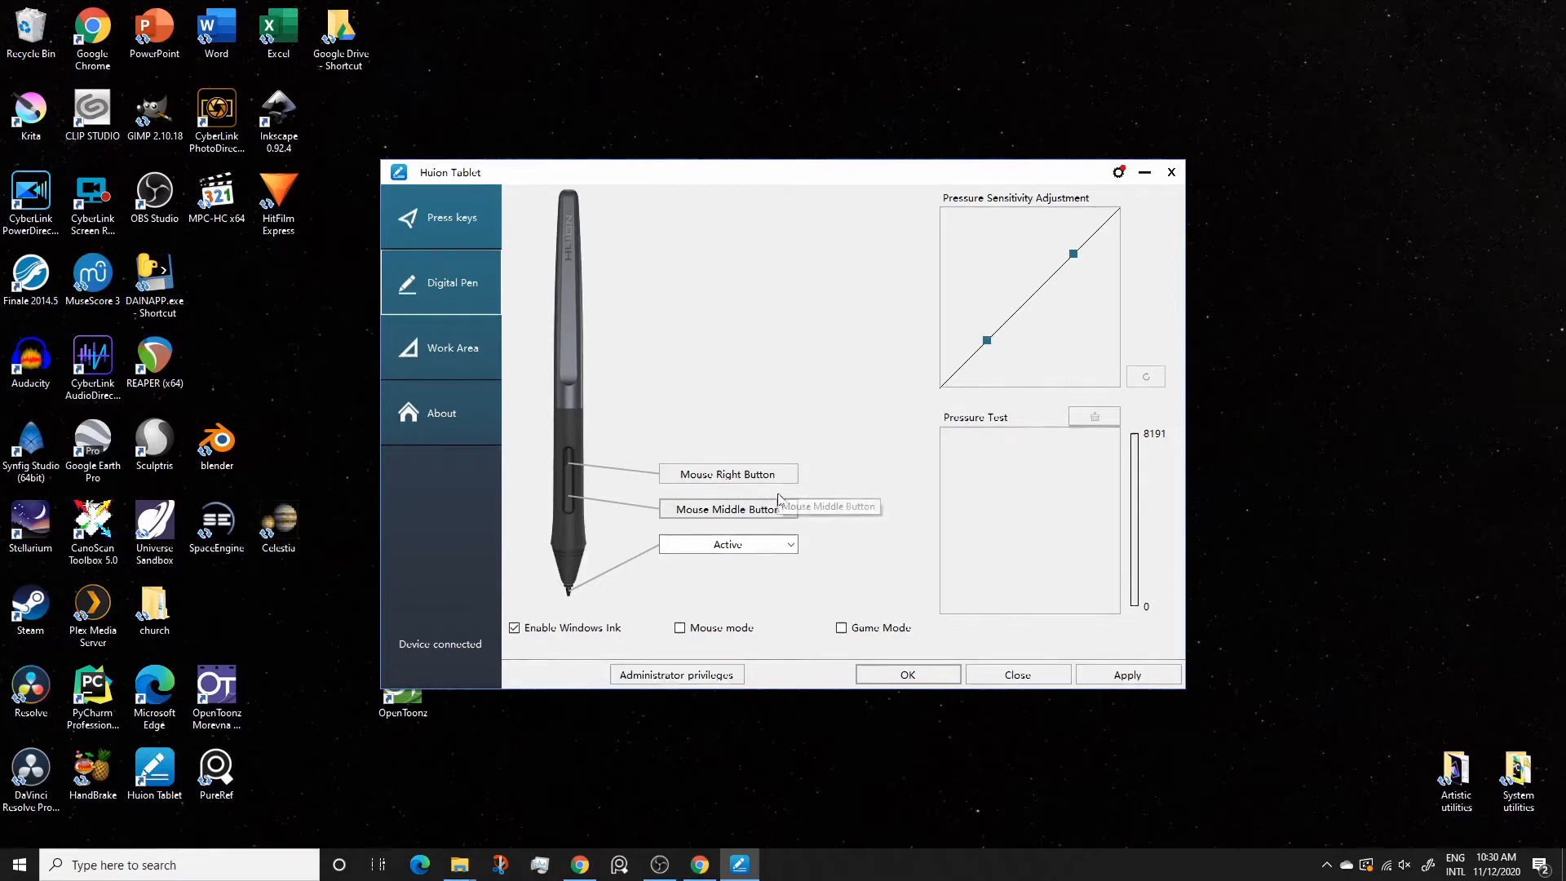
Enable Mouse mode for the pen and scribble test strokes in the pressure test area
click(681, 631)
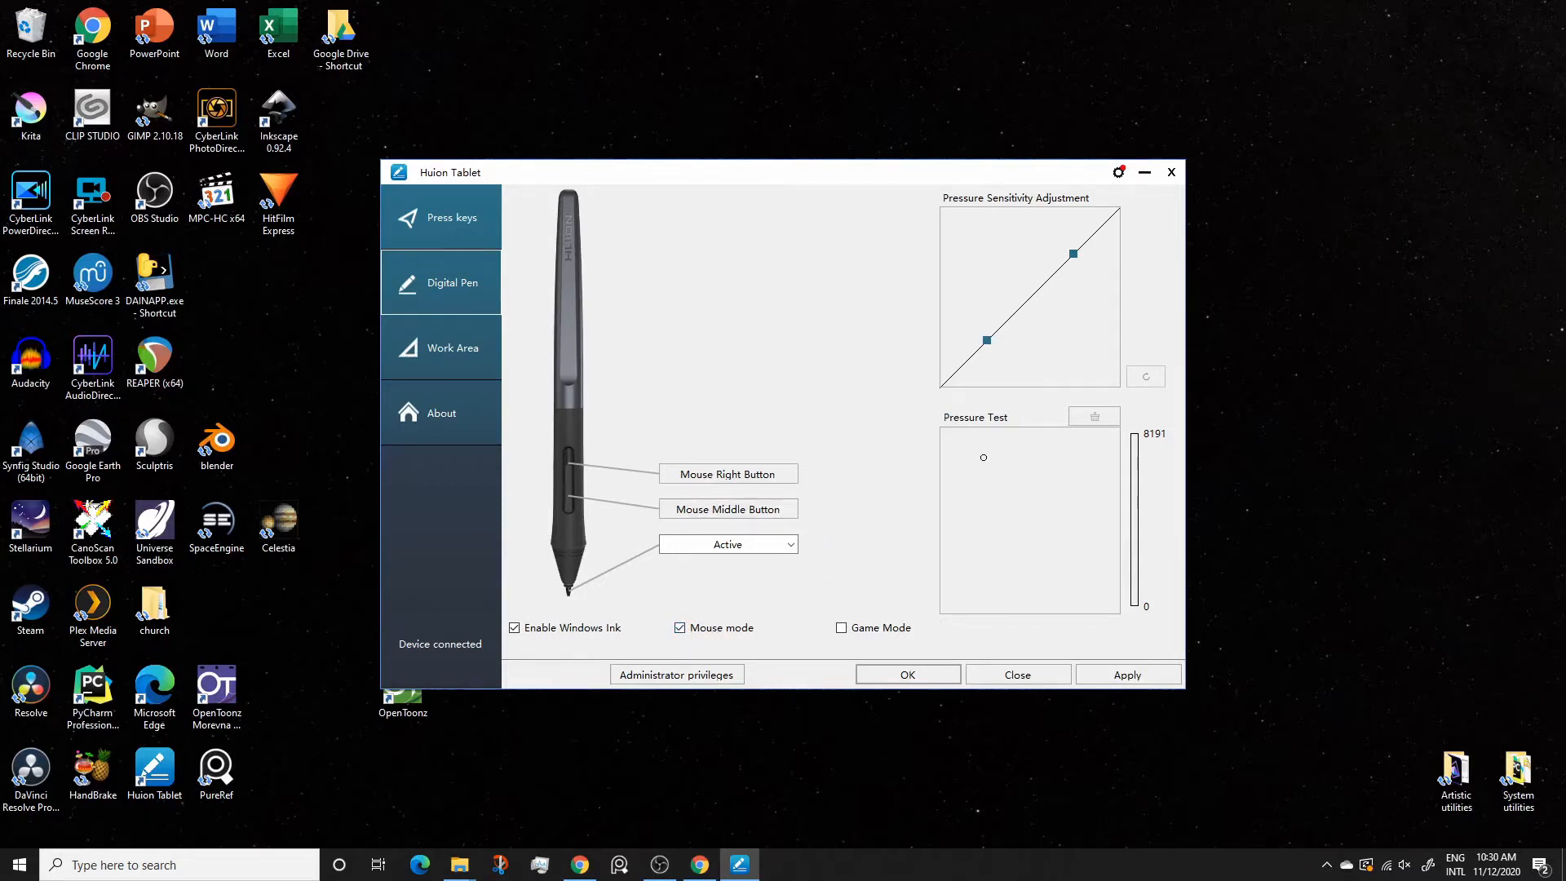
mouse_move(964, 486)
mouse_down()
mouse_move(993, 499)
mouse_move(984, 534)
mouse_move(1013, 547)
mouse_move(1032, 499)
mouse_move(1073, 530)
mouse_move(1001, 613)
mouse_up()
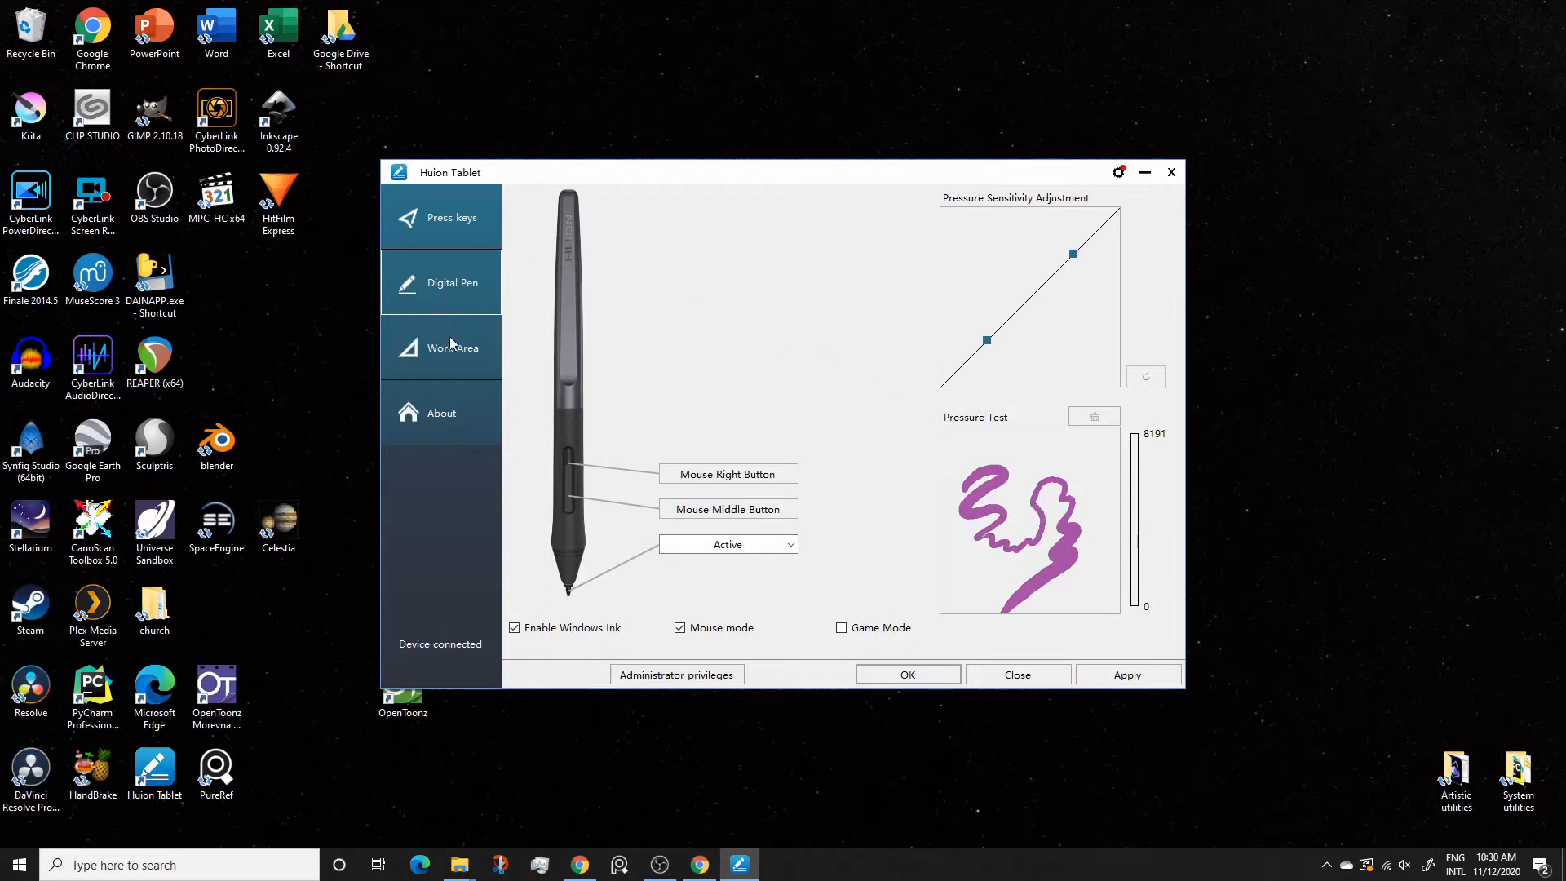
Set the tablet's fourth press key to the Shift modifier alone, with no letter in the key string
click(449, 221)
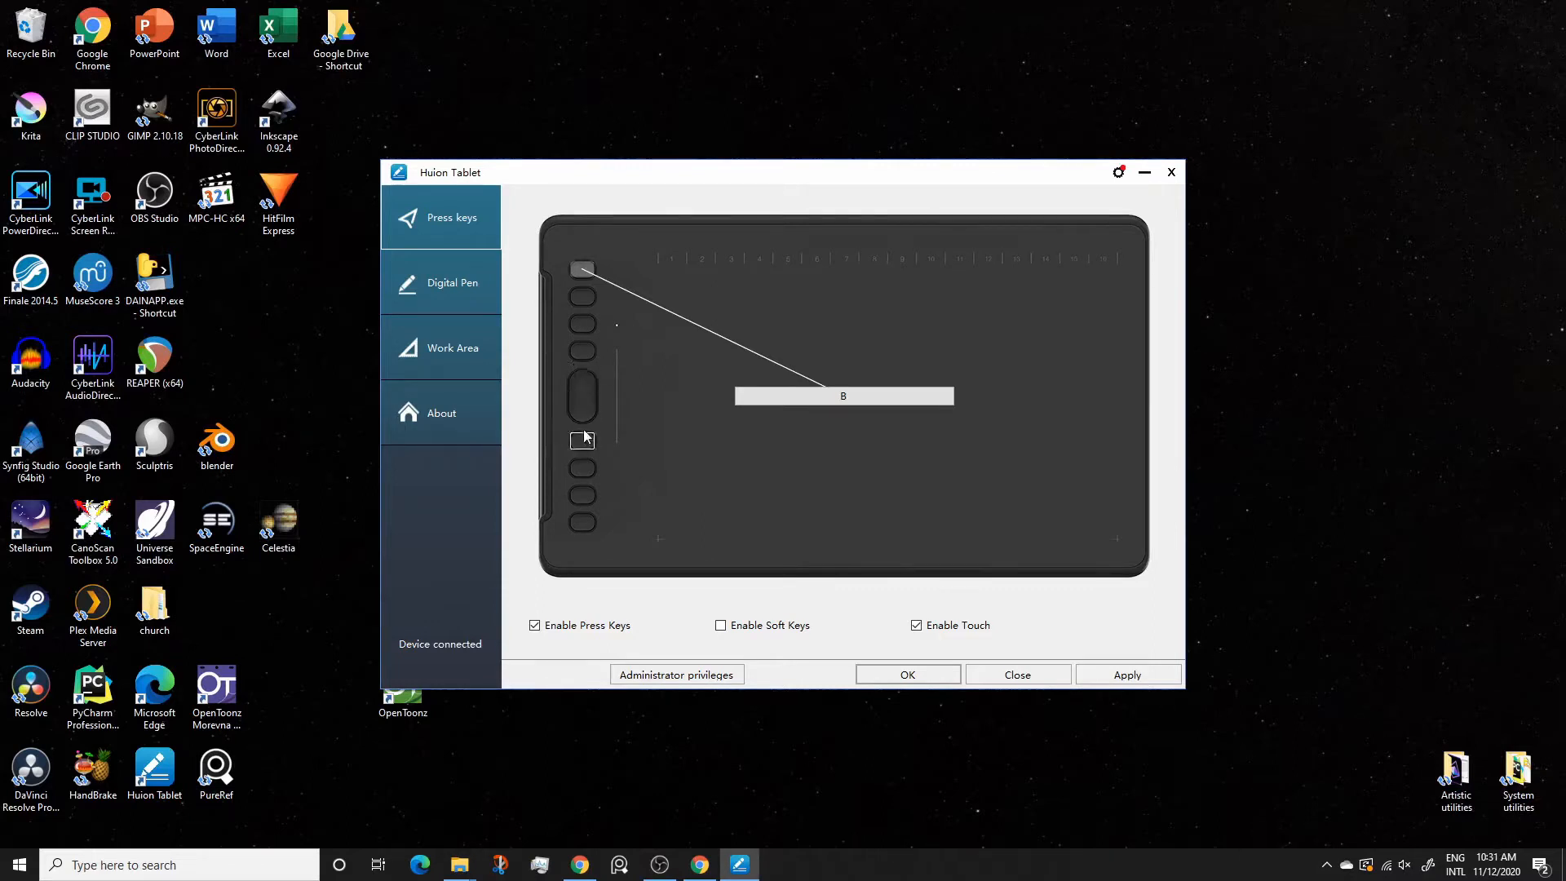
click(582, 352)
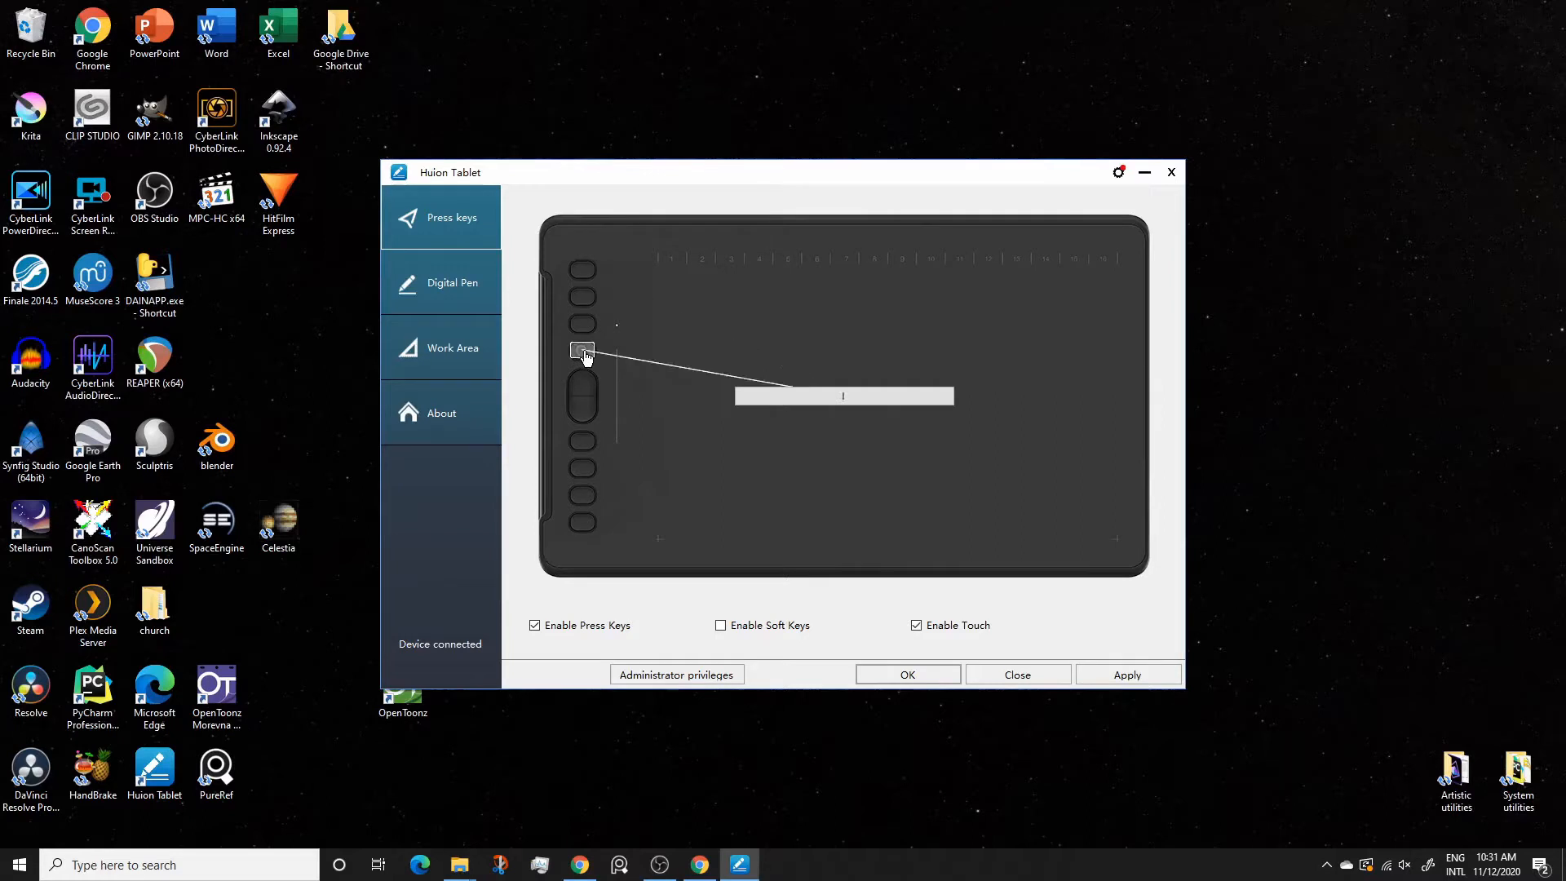
click(864, 397)
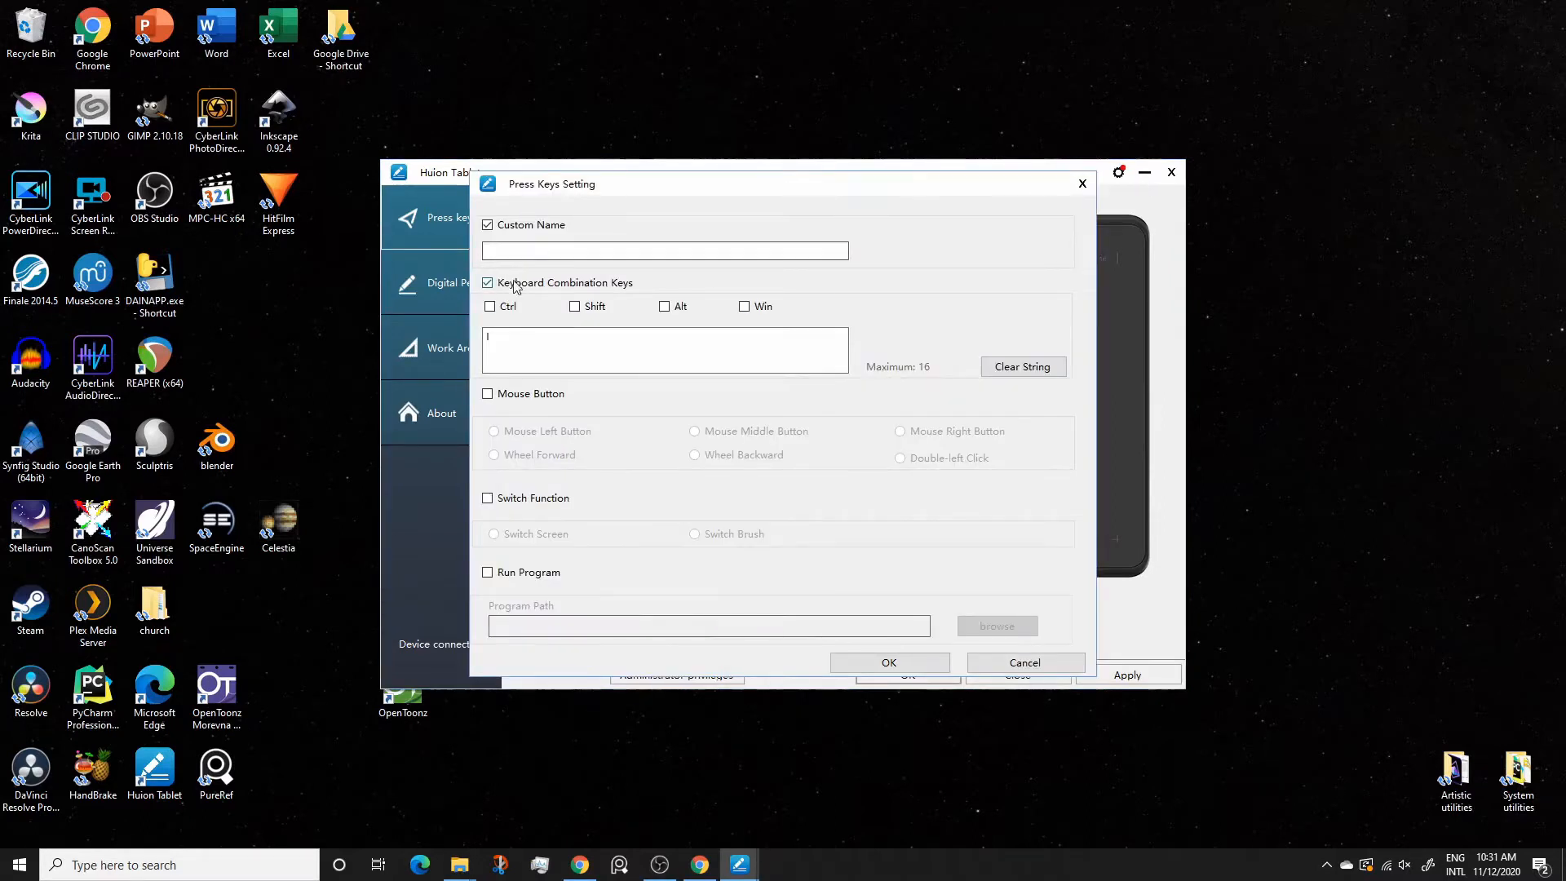
click(575, 307)
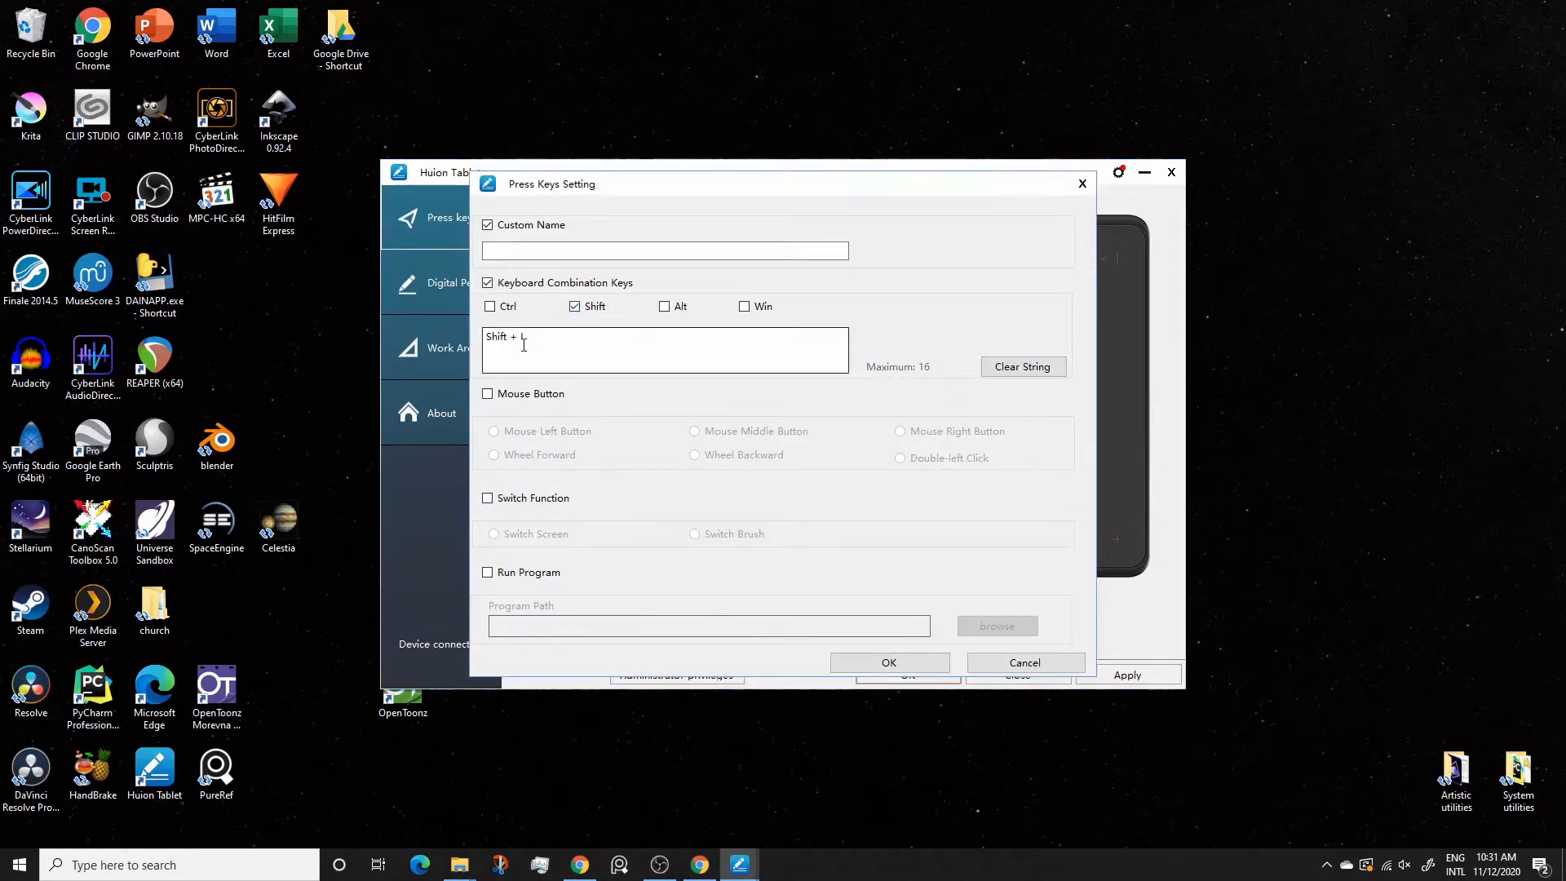
click(1019, 367)
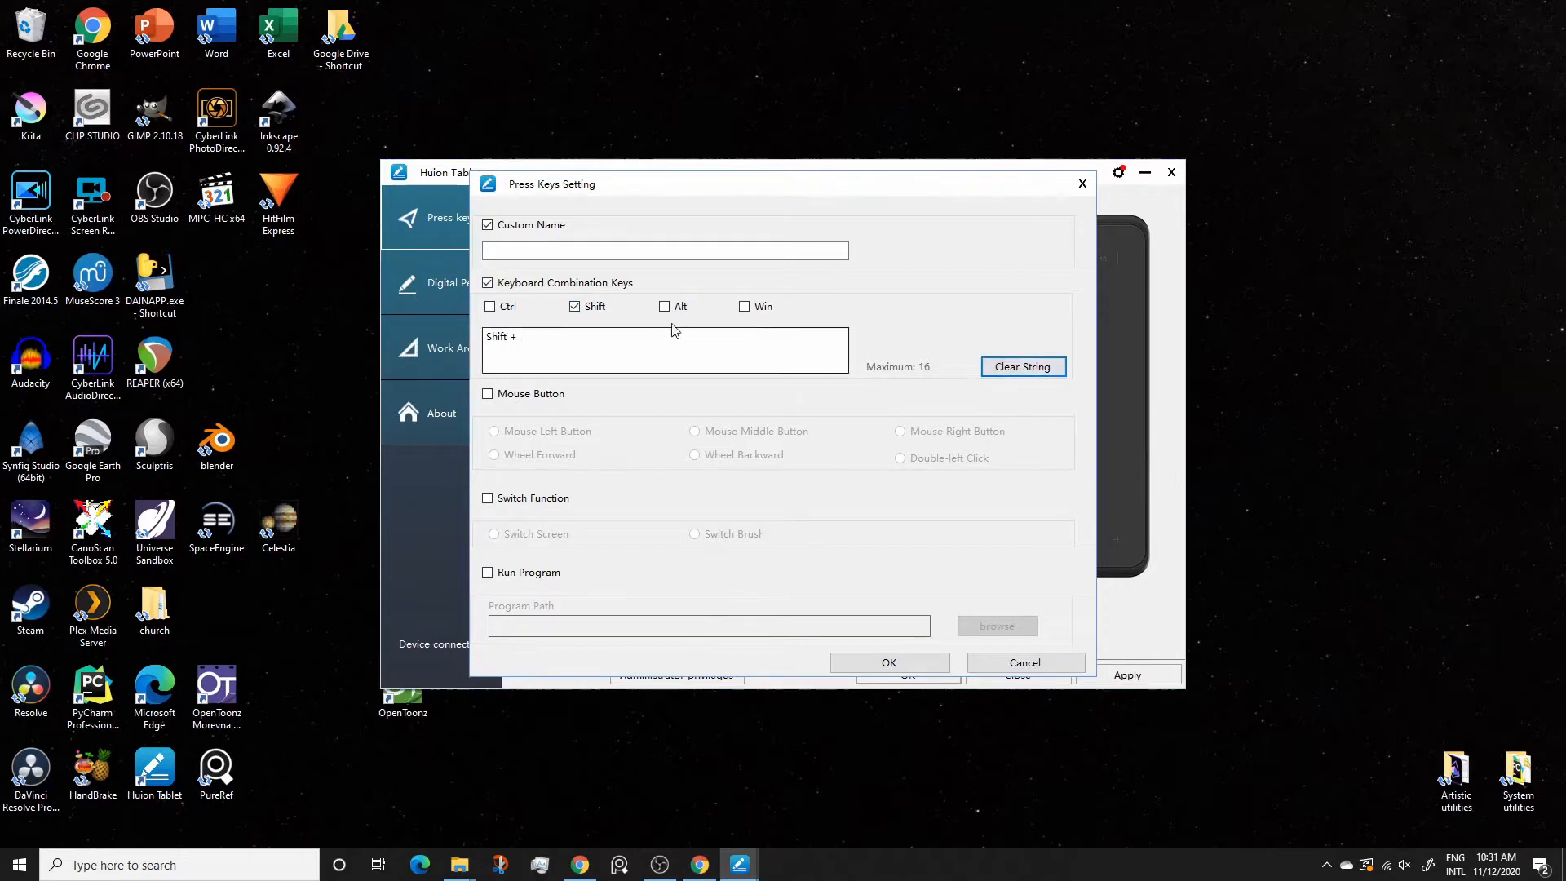
click(507, 344)
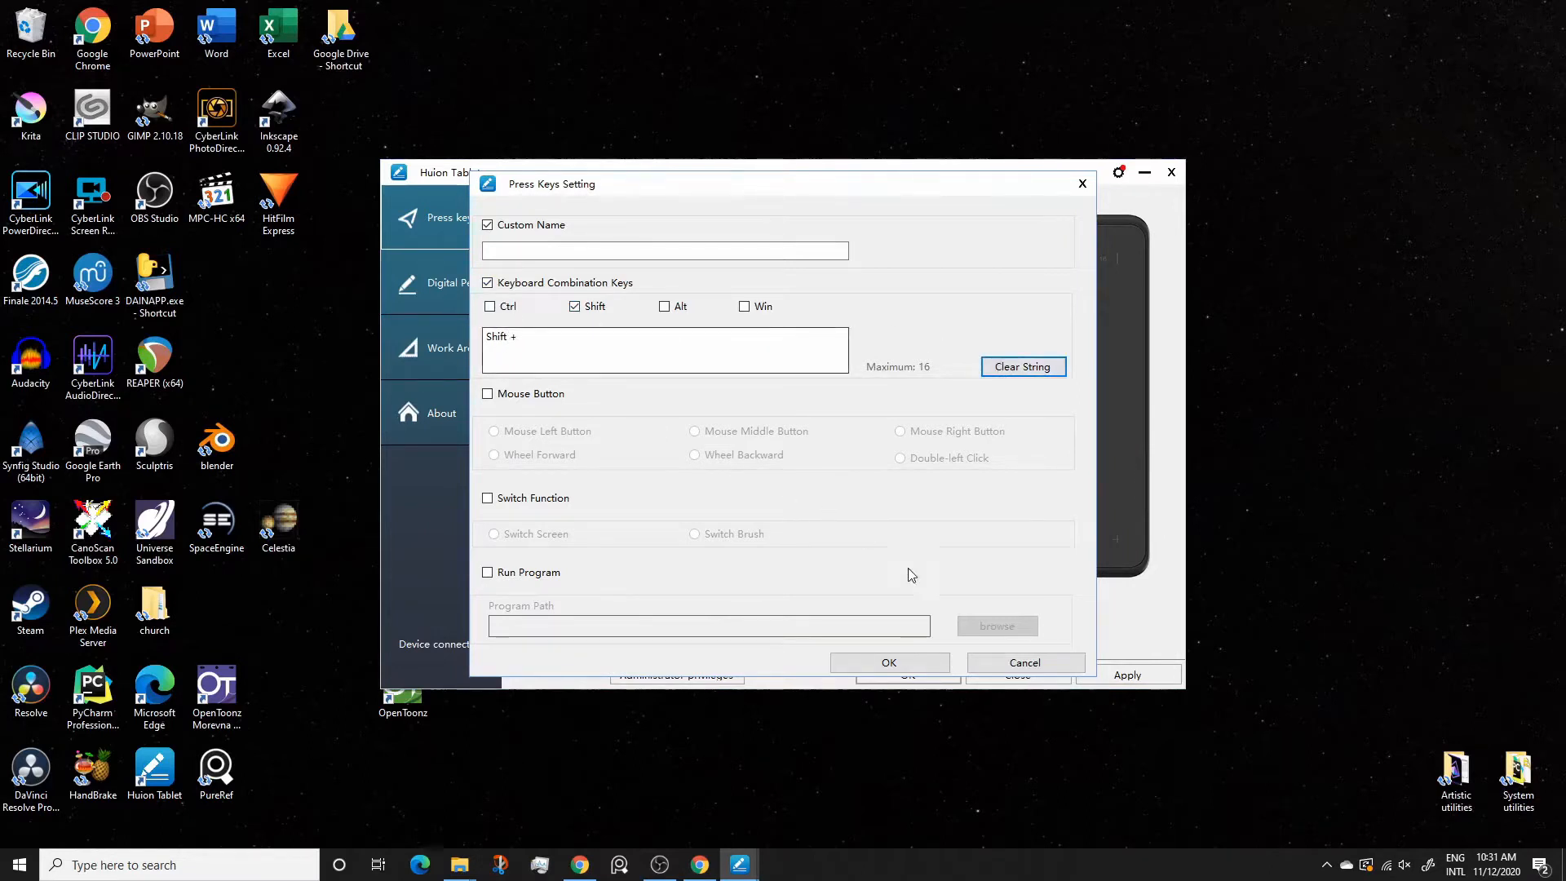
click(886, 663)
Set the tablet's sixth press key to the Alt modifier alone and apply the tablet settings
mouse_move(584, 468)
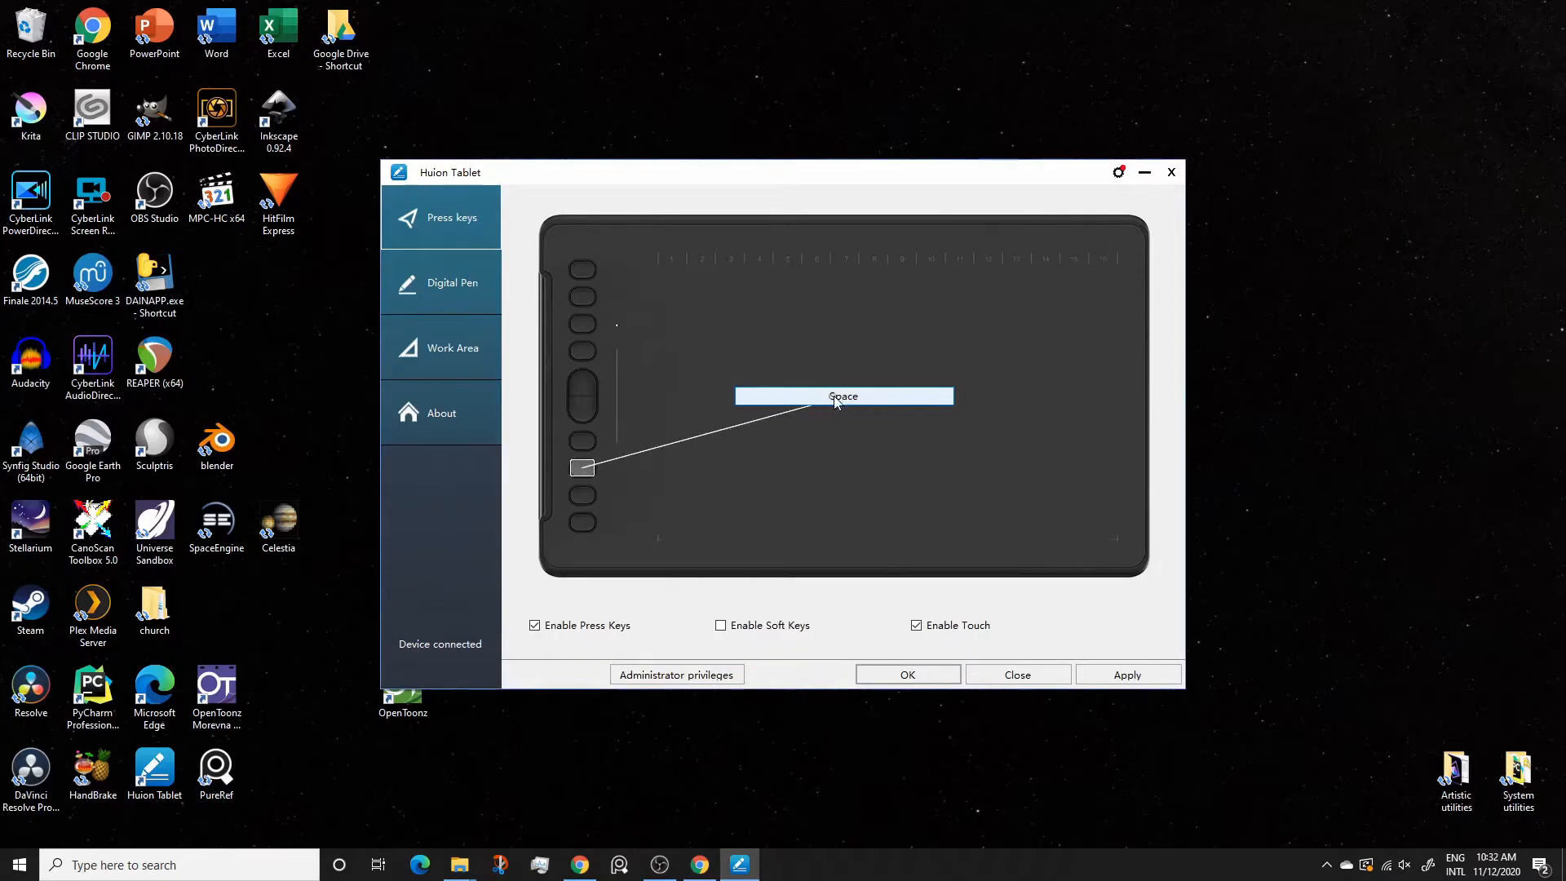
click(842, 398)
click(664, 306)
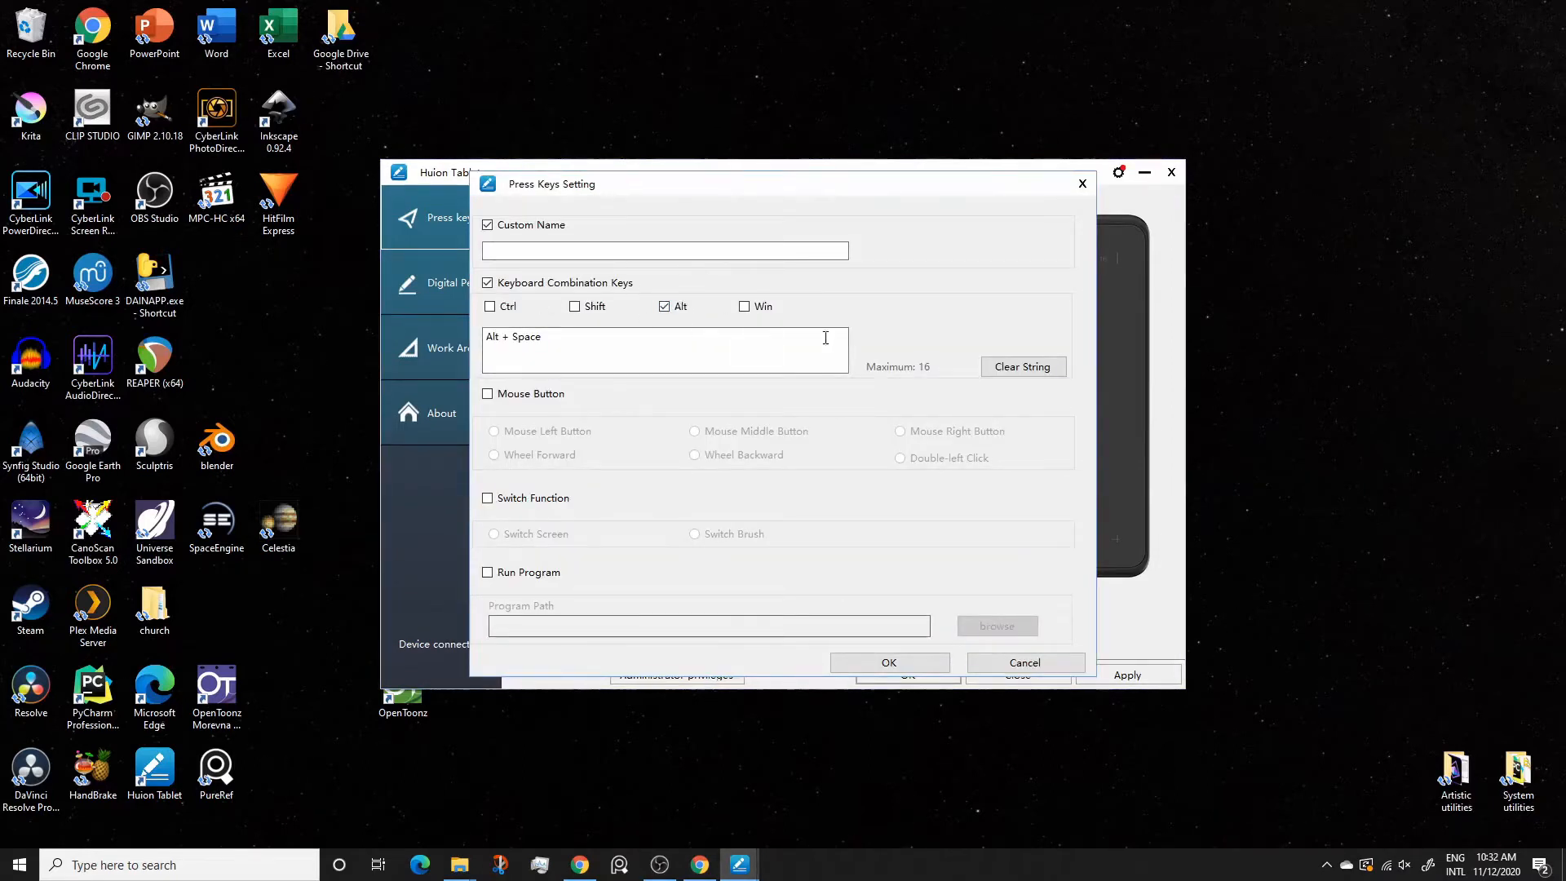
click(1045, 373)
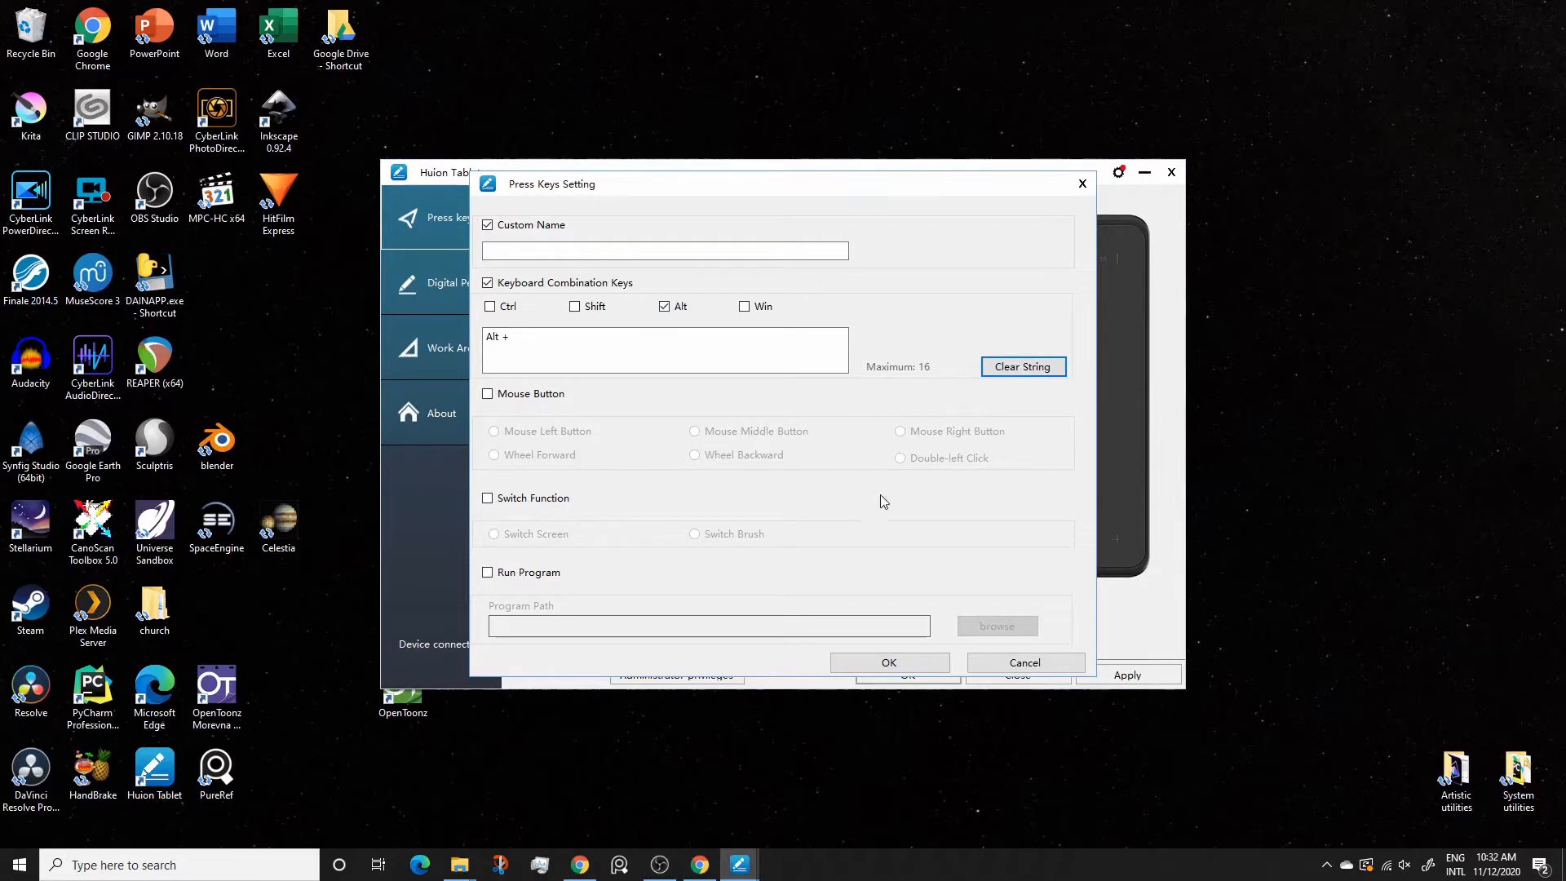
click(919, 659)
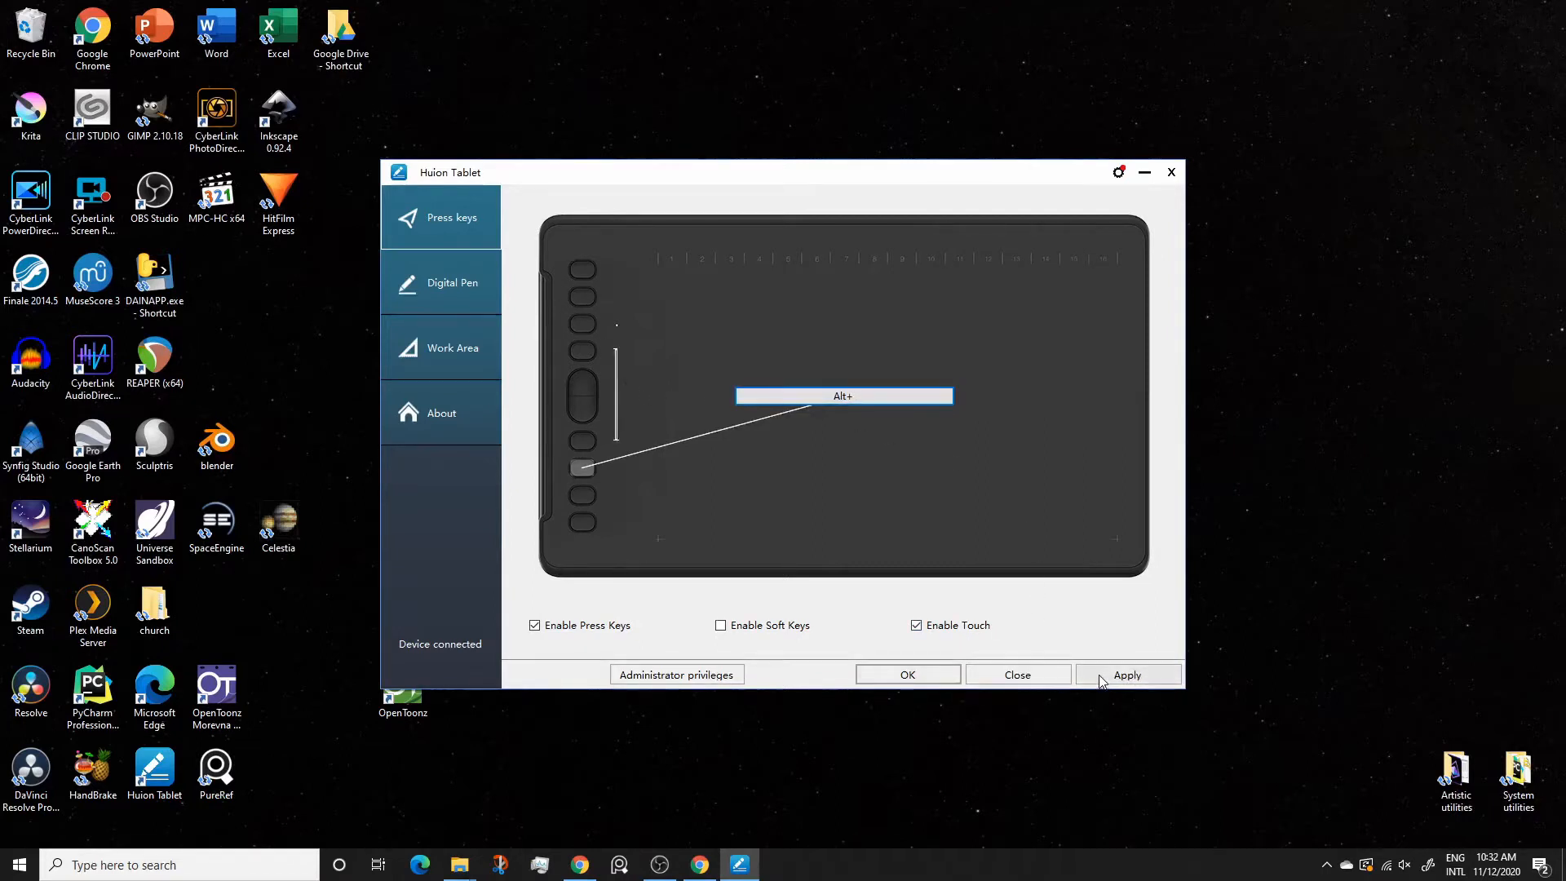
click(1101, 676)
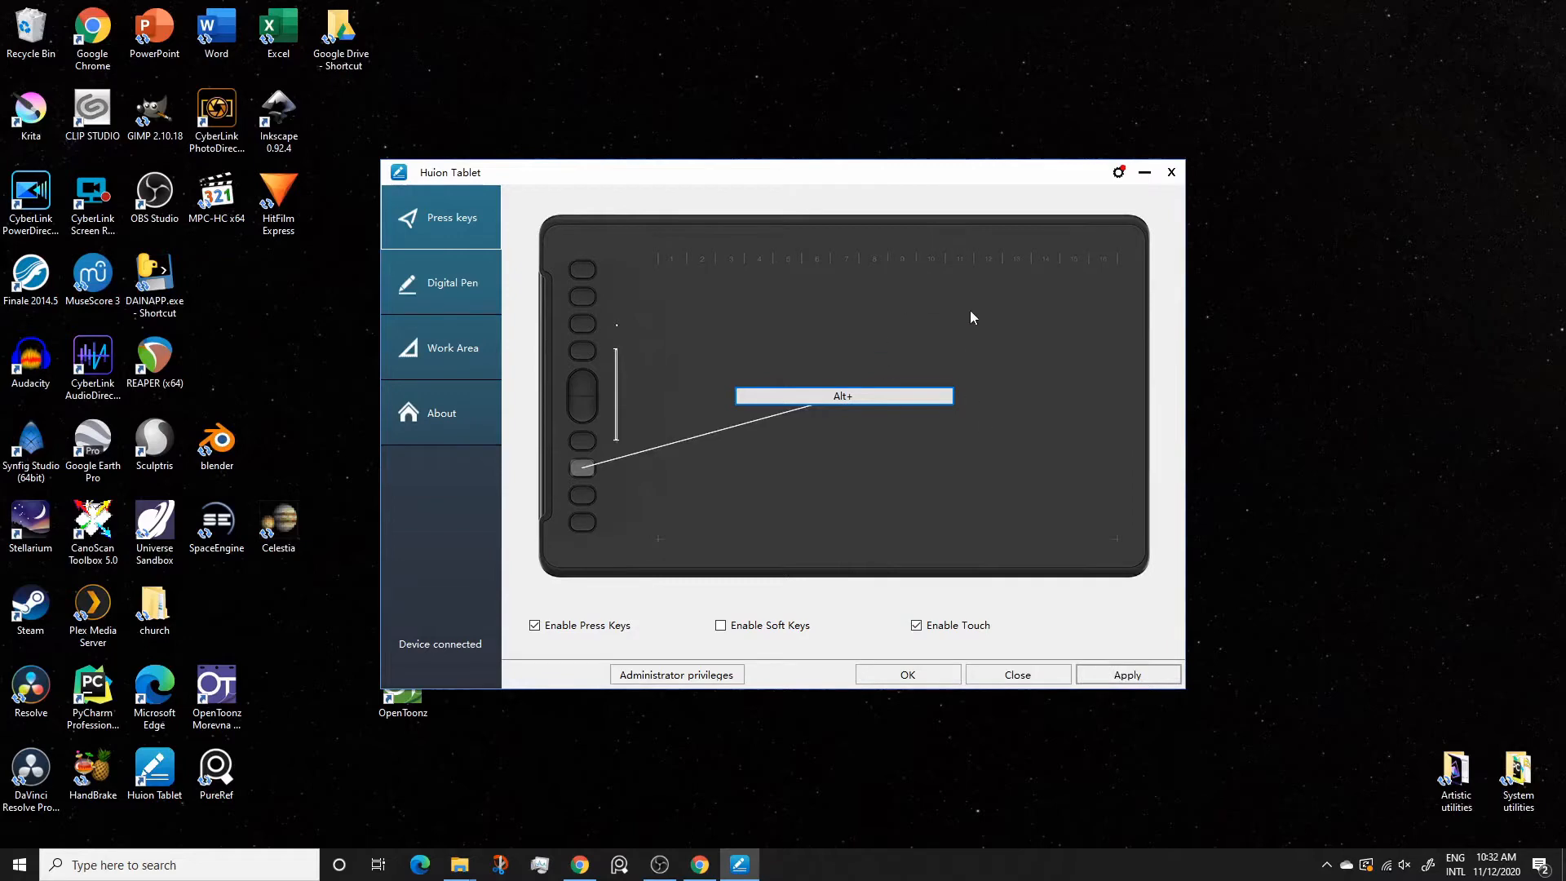
Minimize the tablet settings window and launch Blender from the desktop
drag(941, 173, 1004, 104)
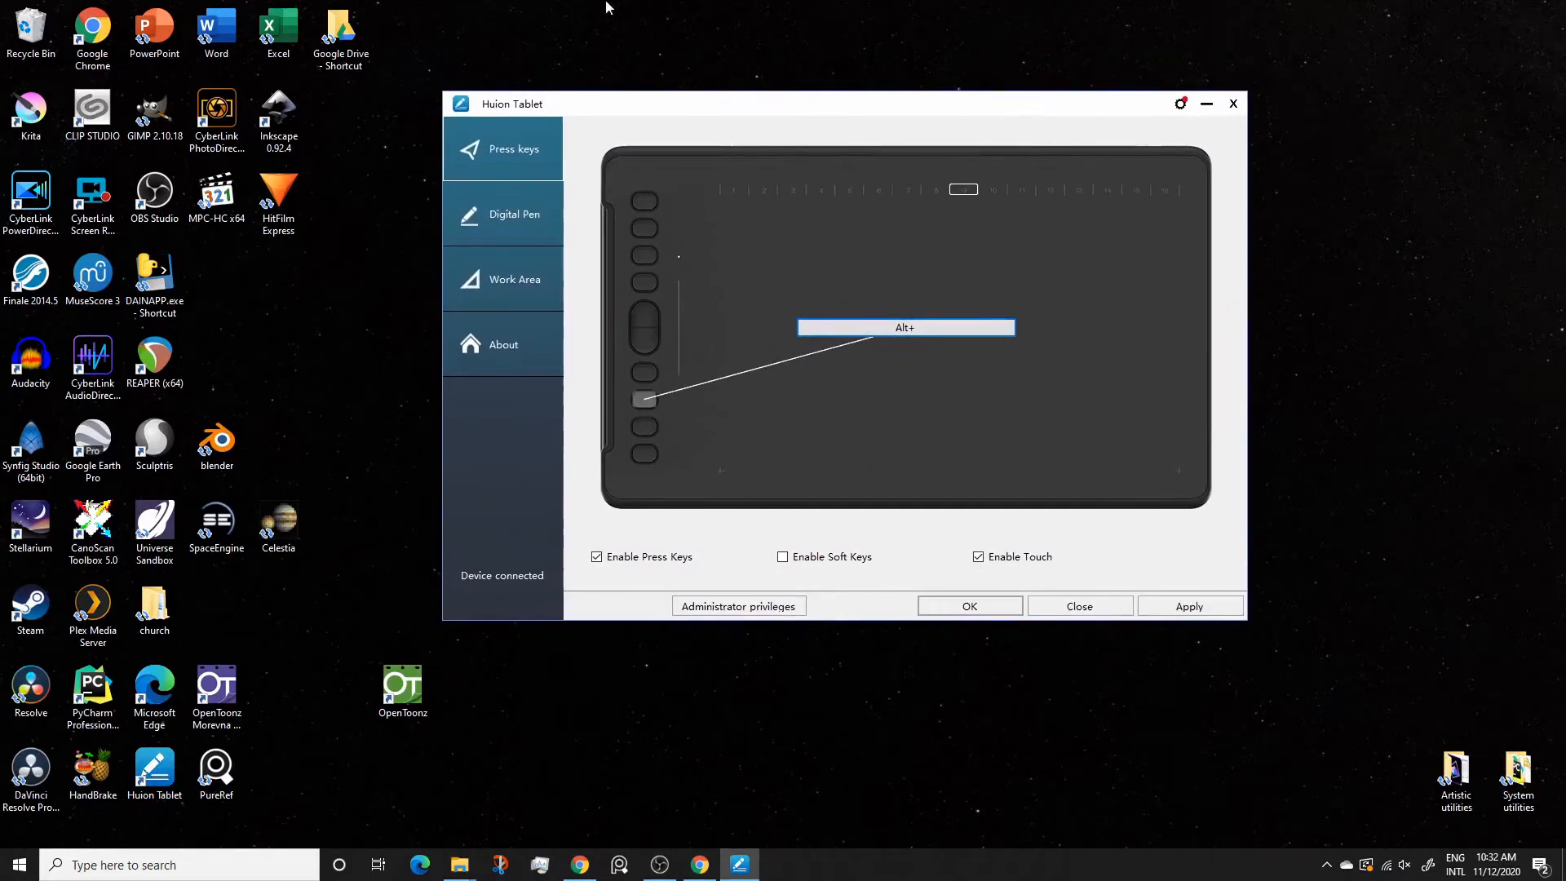
click(1205, 106)
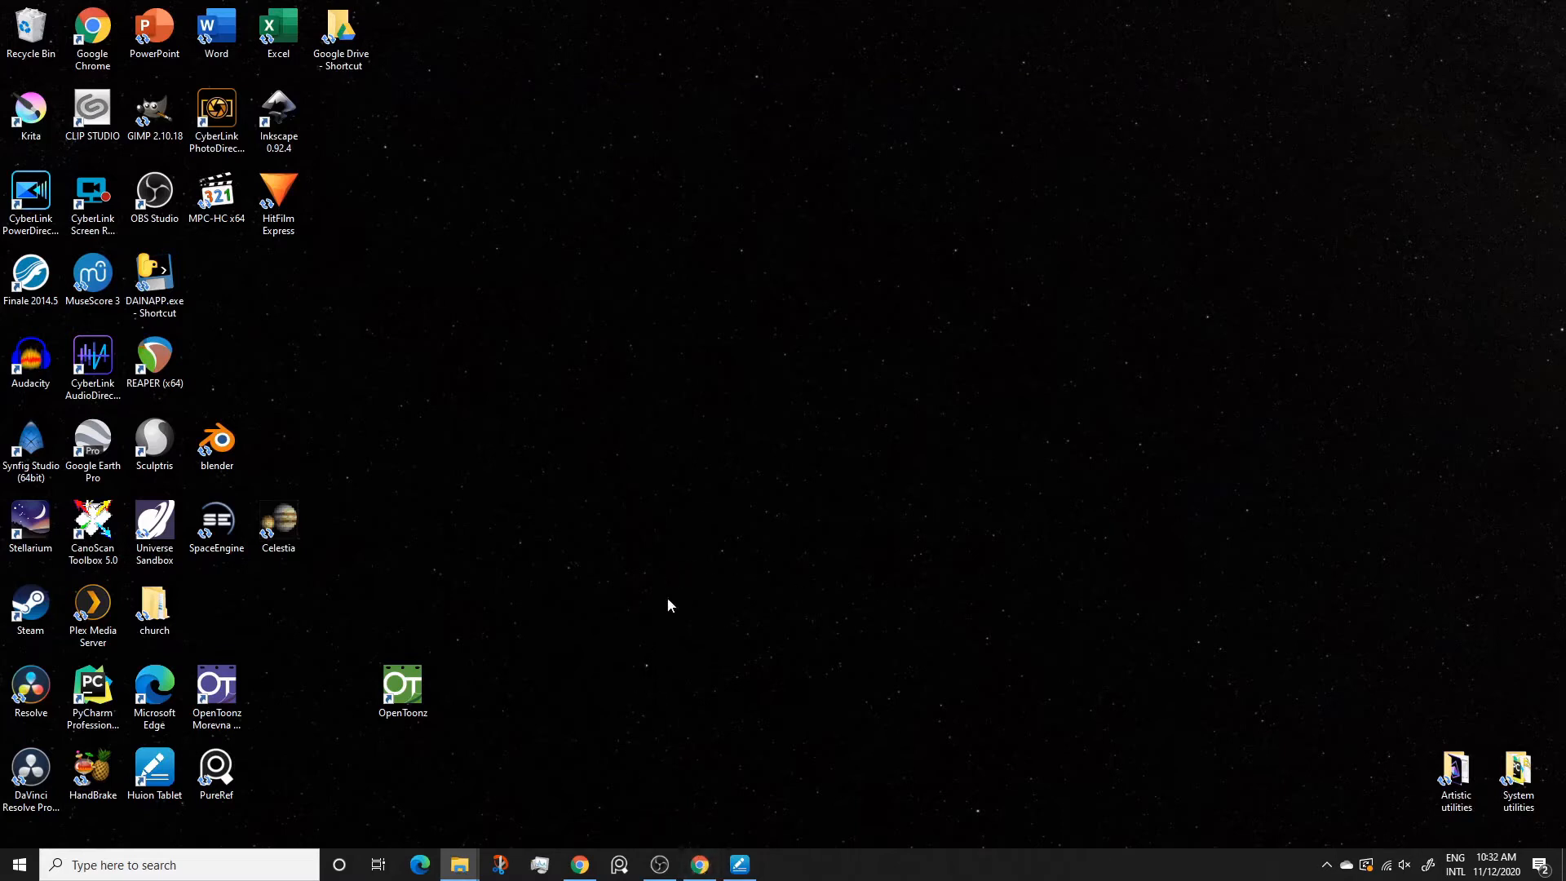
double_click(218, 443)
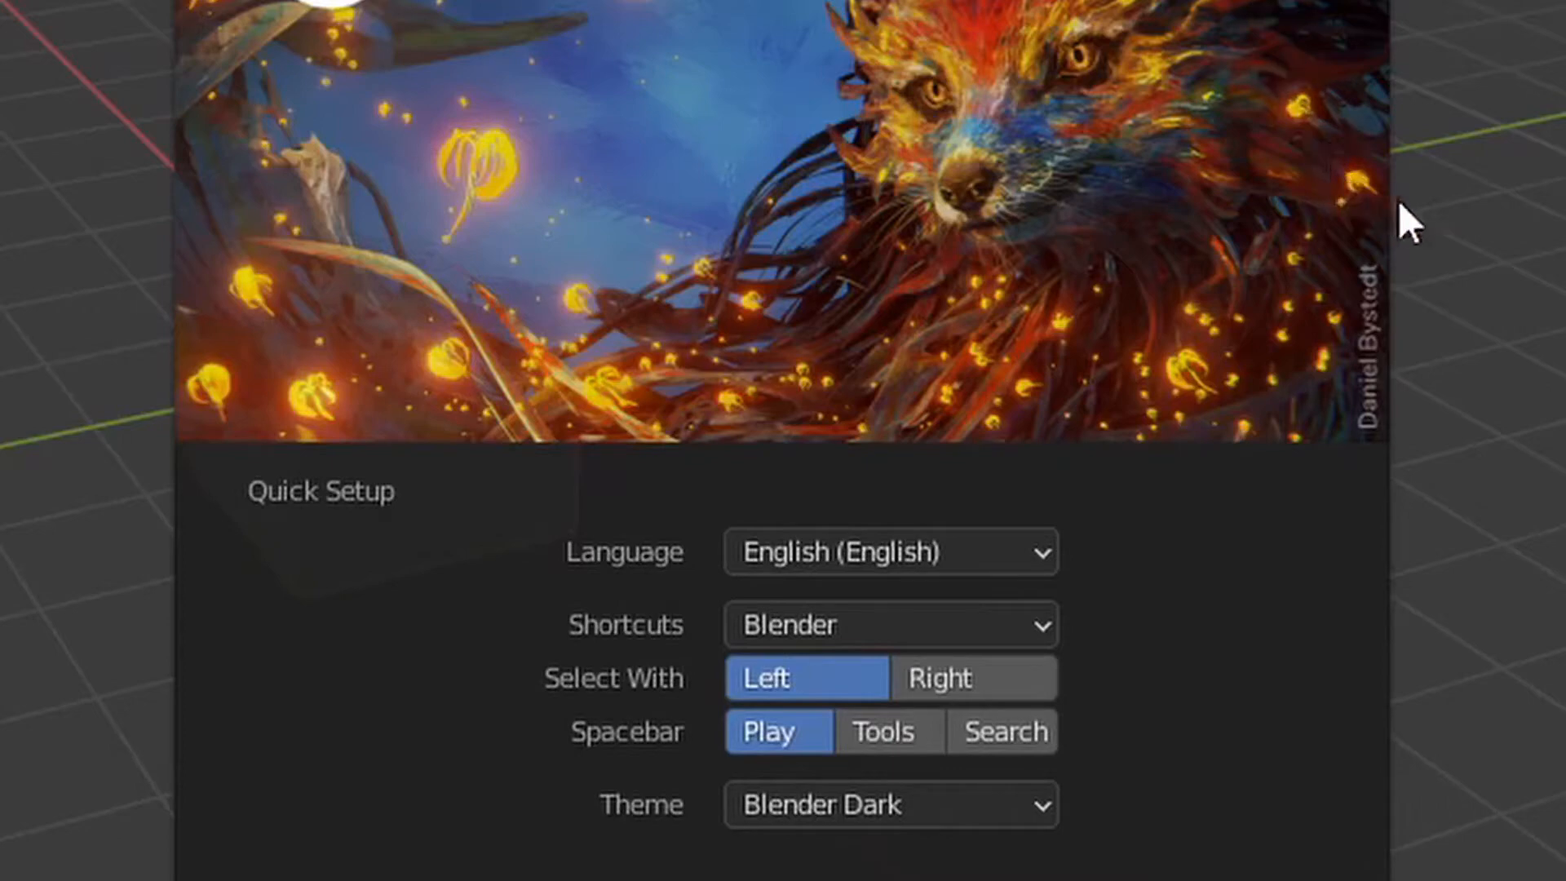
In the Quick Setup, set Select With to Right and the Spacebar action to Search
click(938, 677)
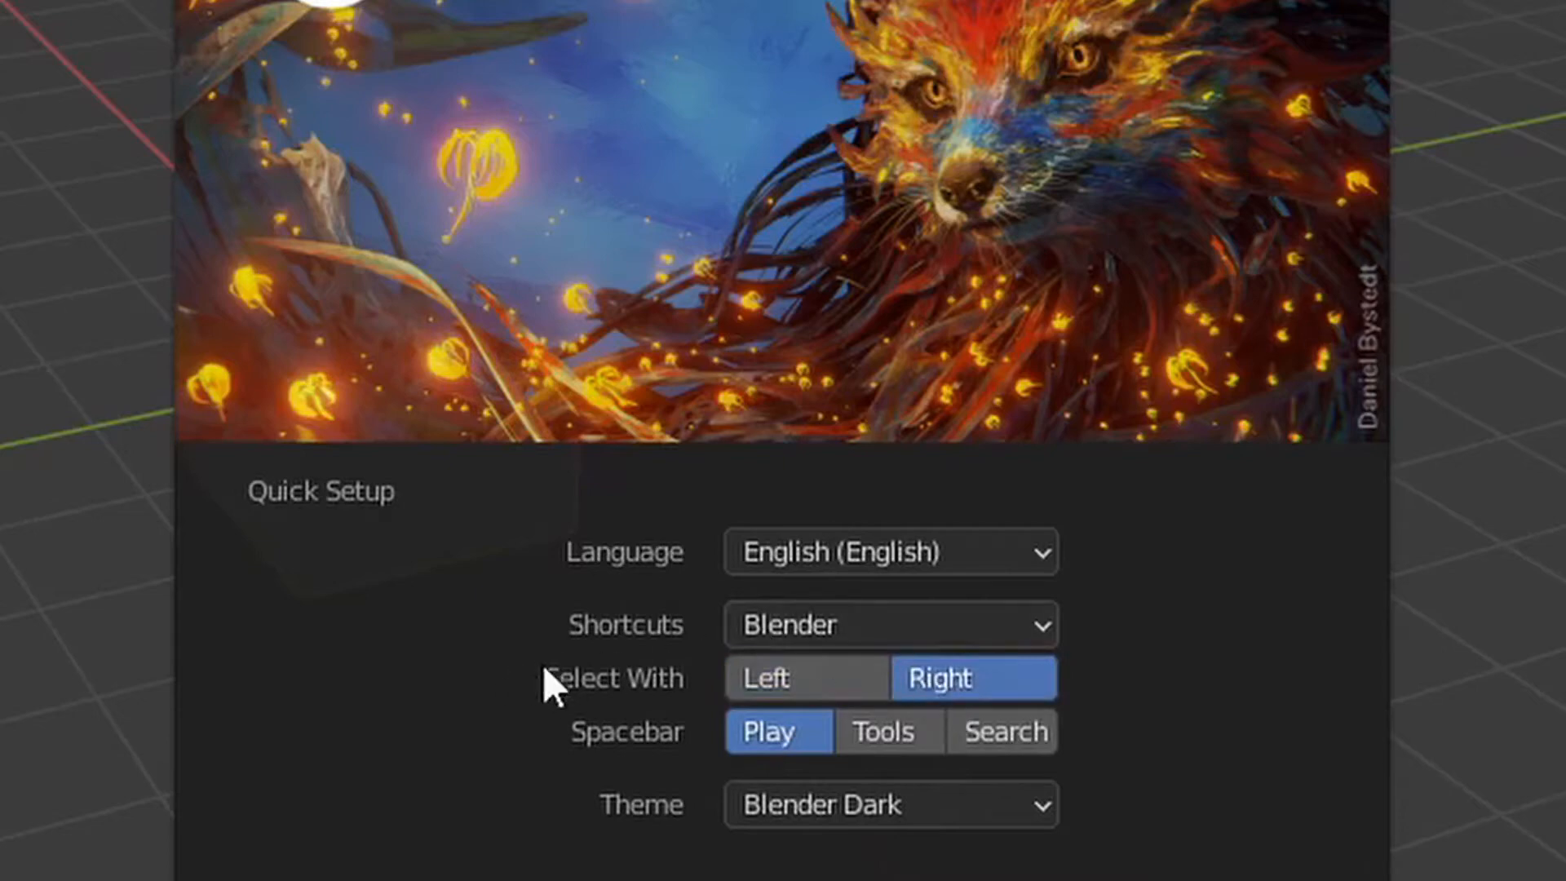
click(1008, 730)
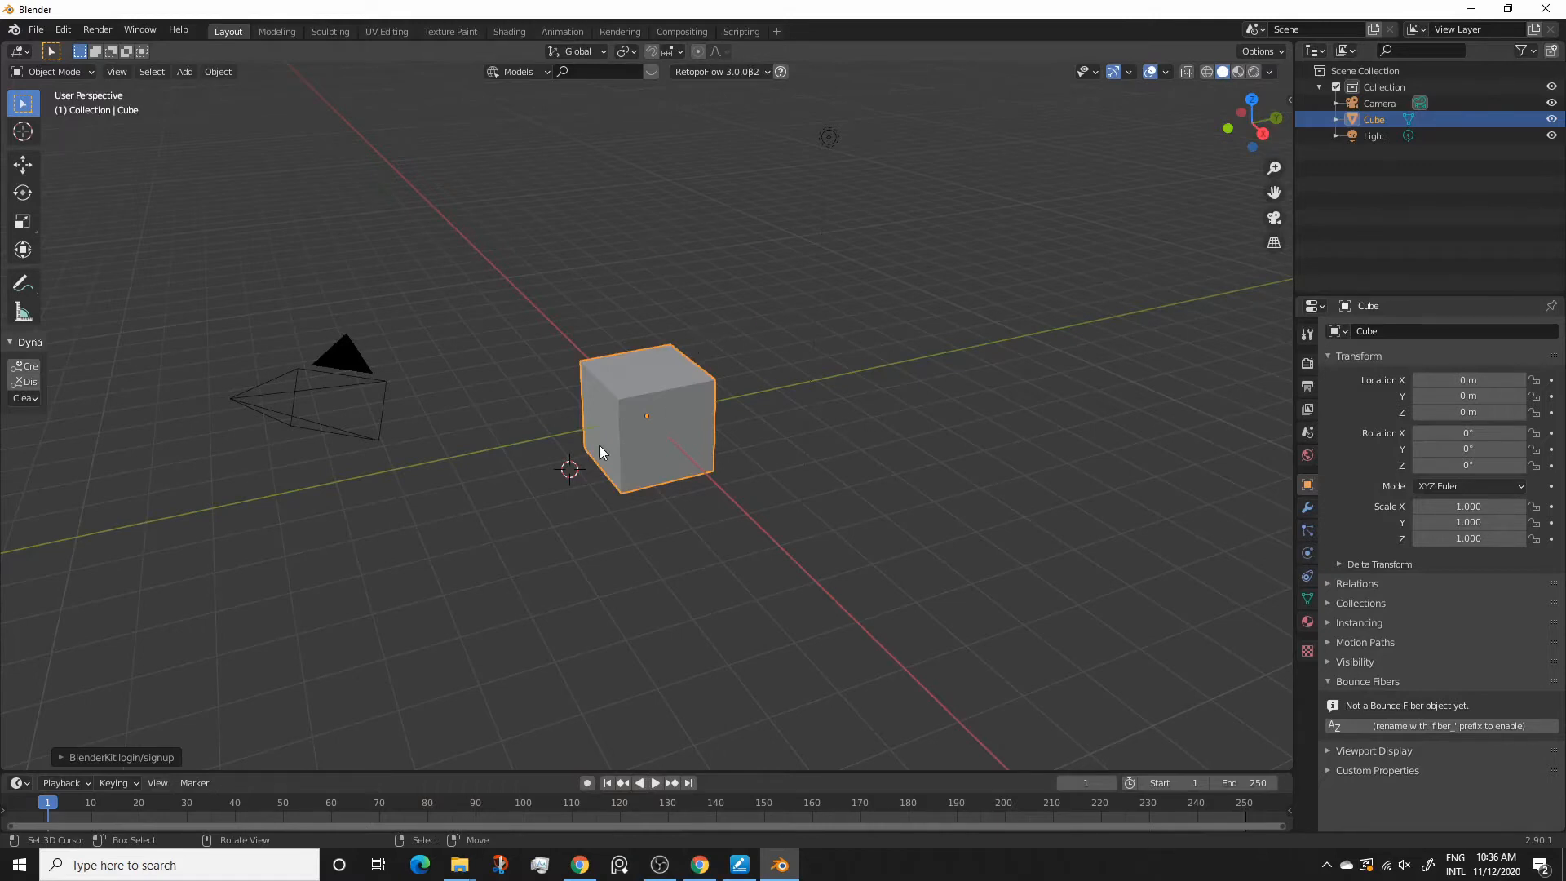
Open the Blender preferences at the Keymap settings
click(71, 33)
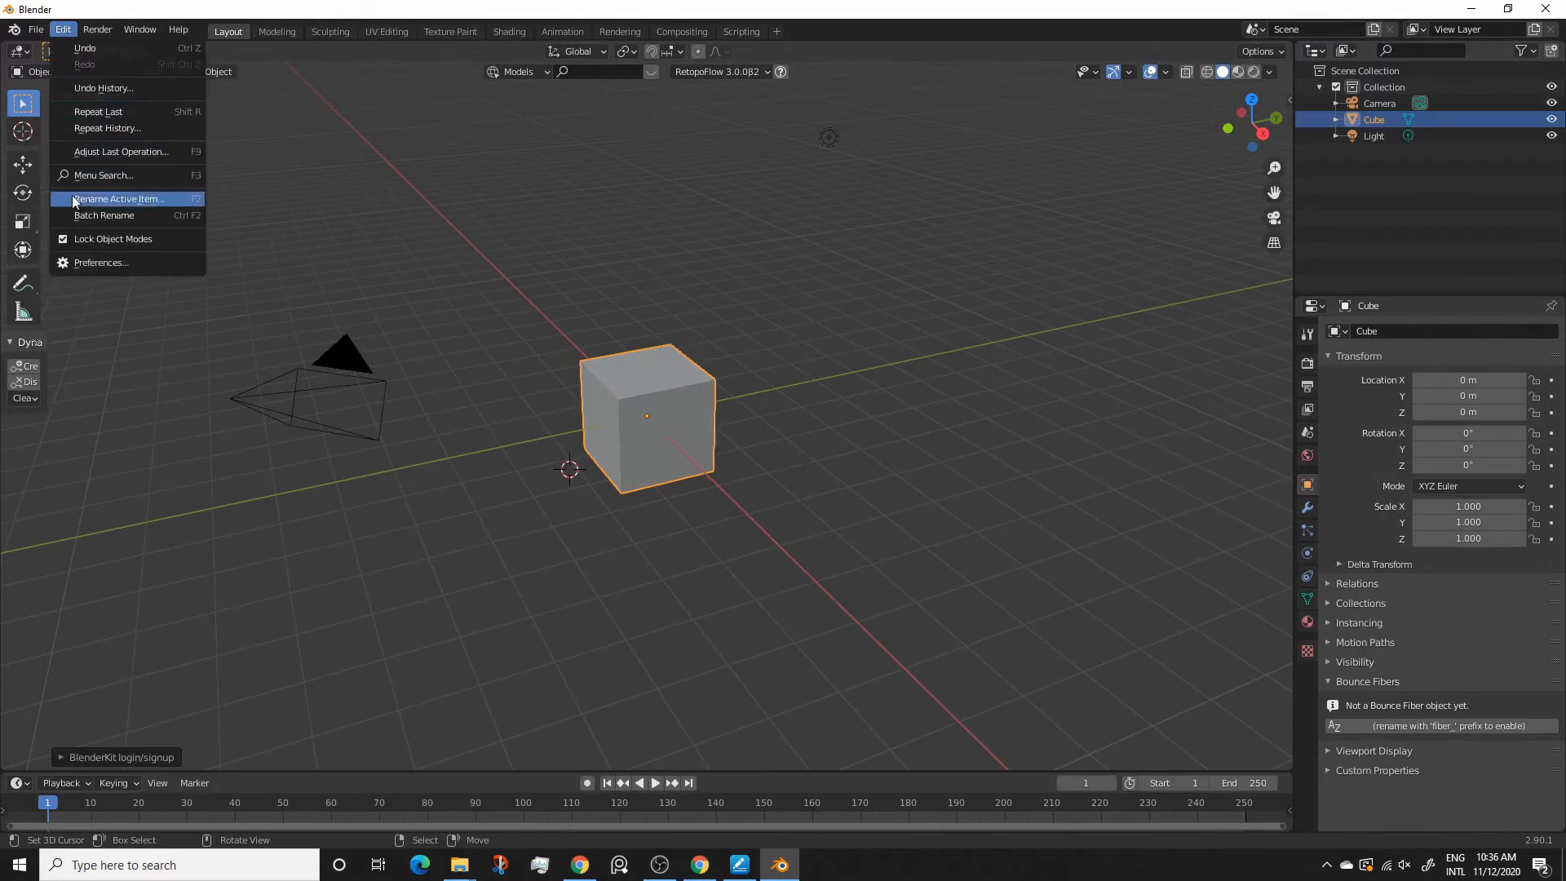
click(95, 261)
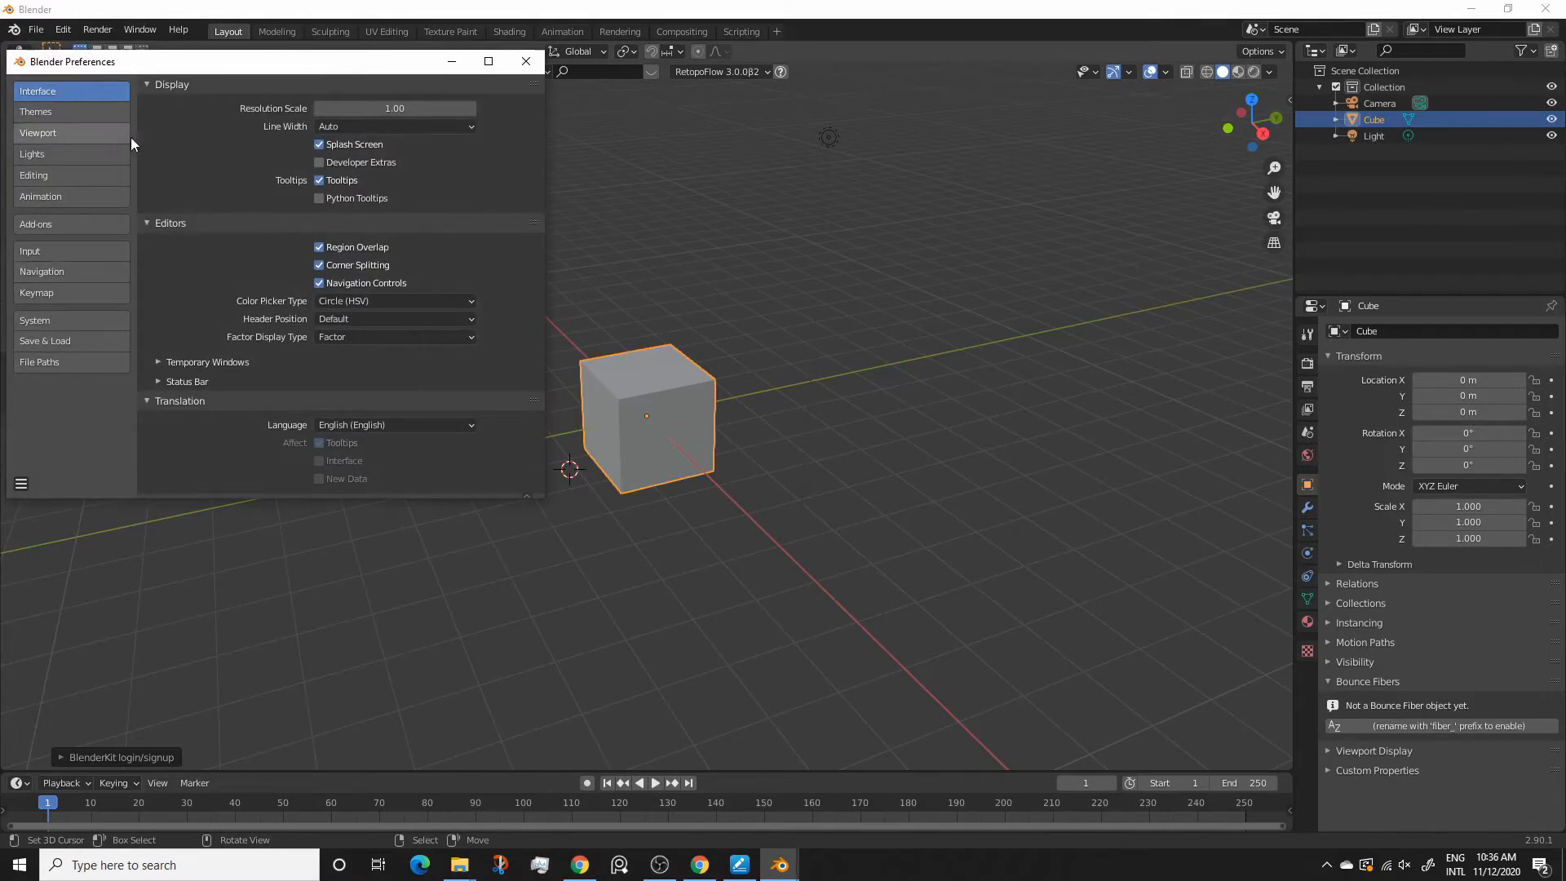
scroll(225, 204, down, 1)
scroll(225, 204, up, 1)
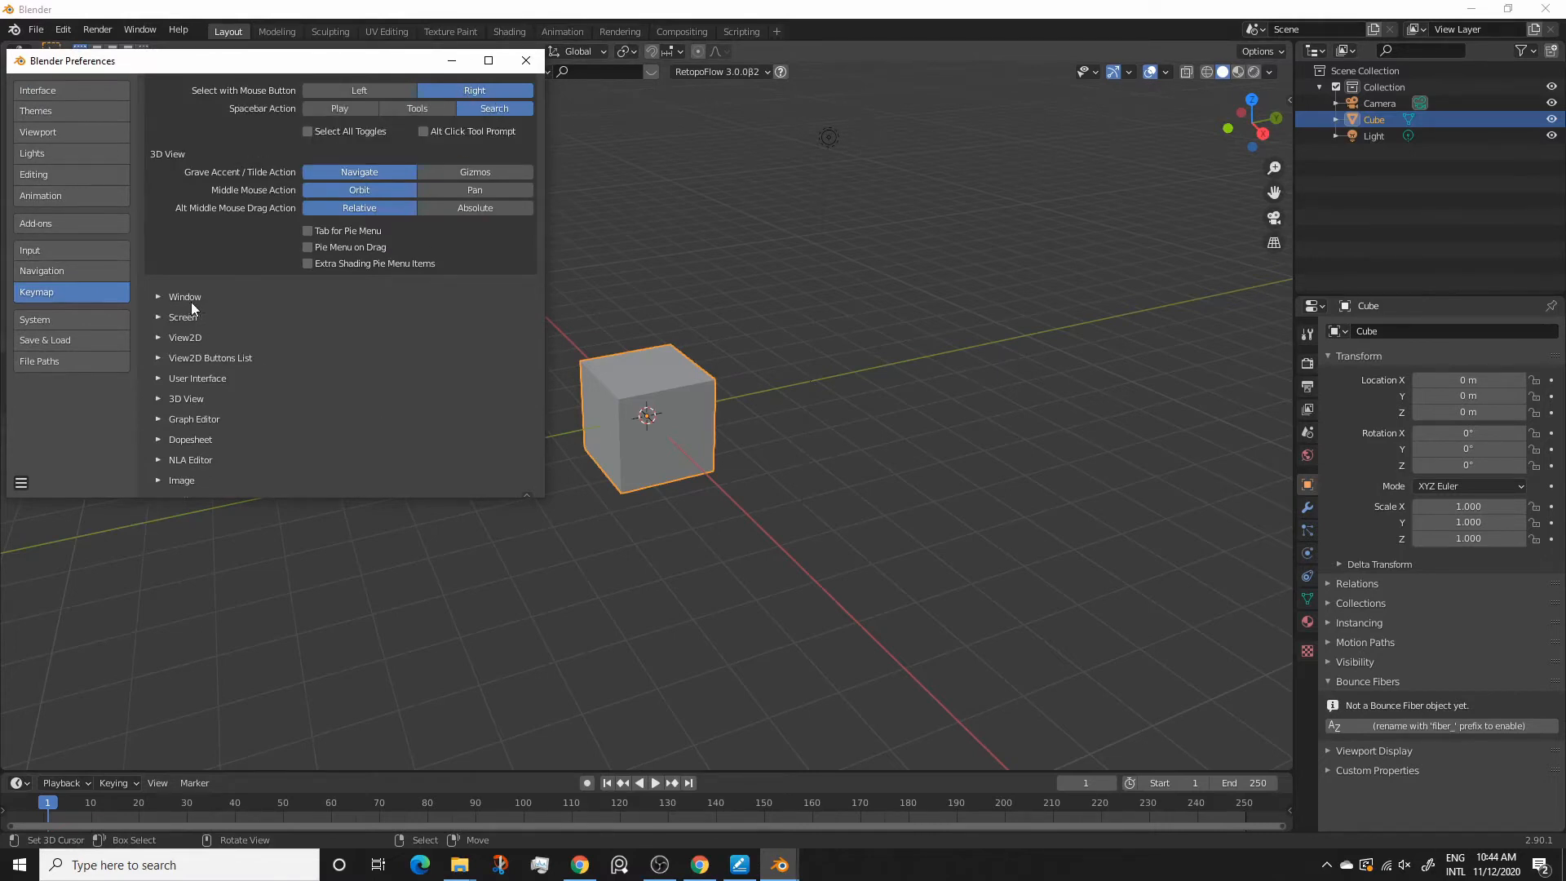
In the View2D keymap, bind the trackpad Pan View entry to Button5 Mouse and Zoom 2D View to Button4 Mouse
click(158, 337)
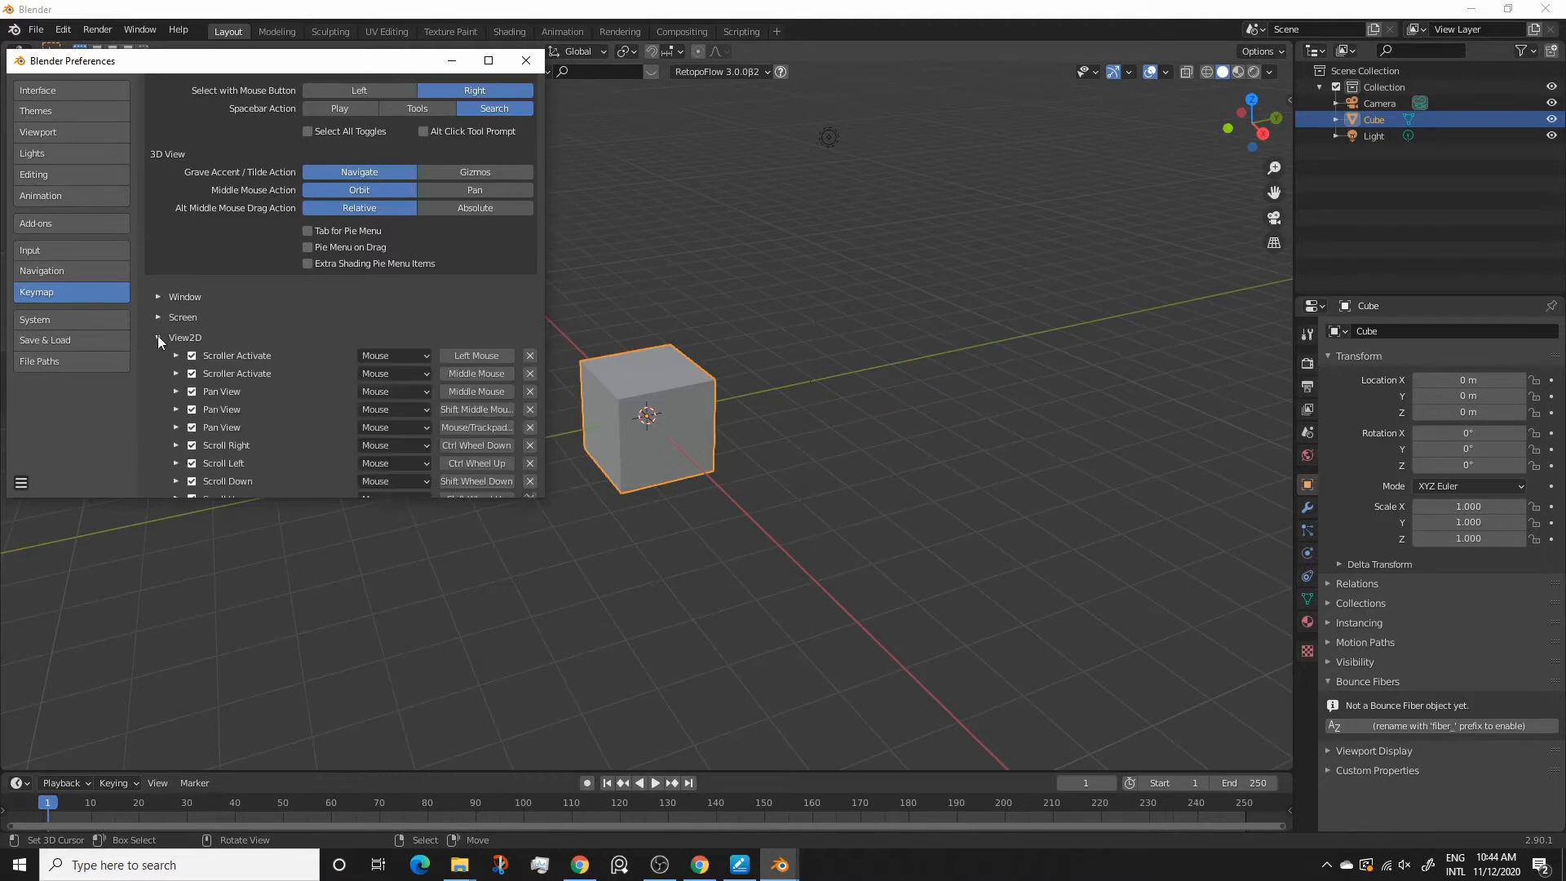
scroll(300, 331, down, 3)
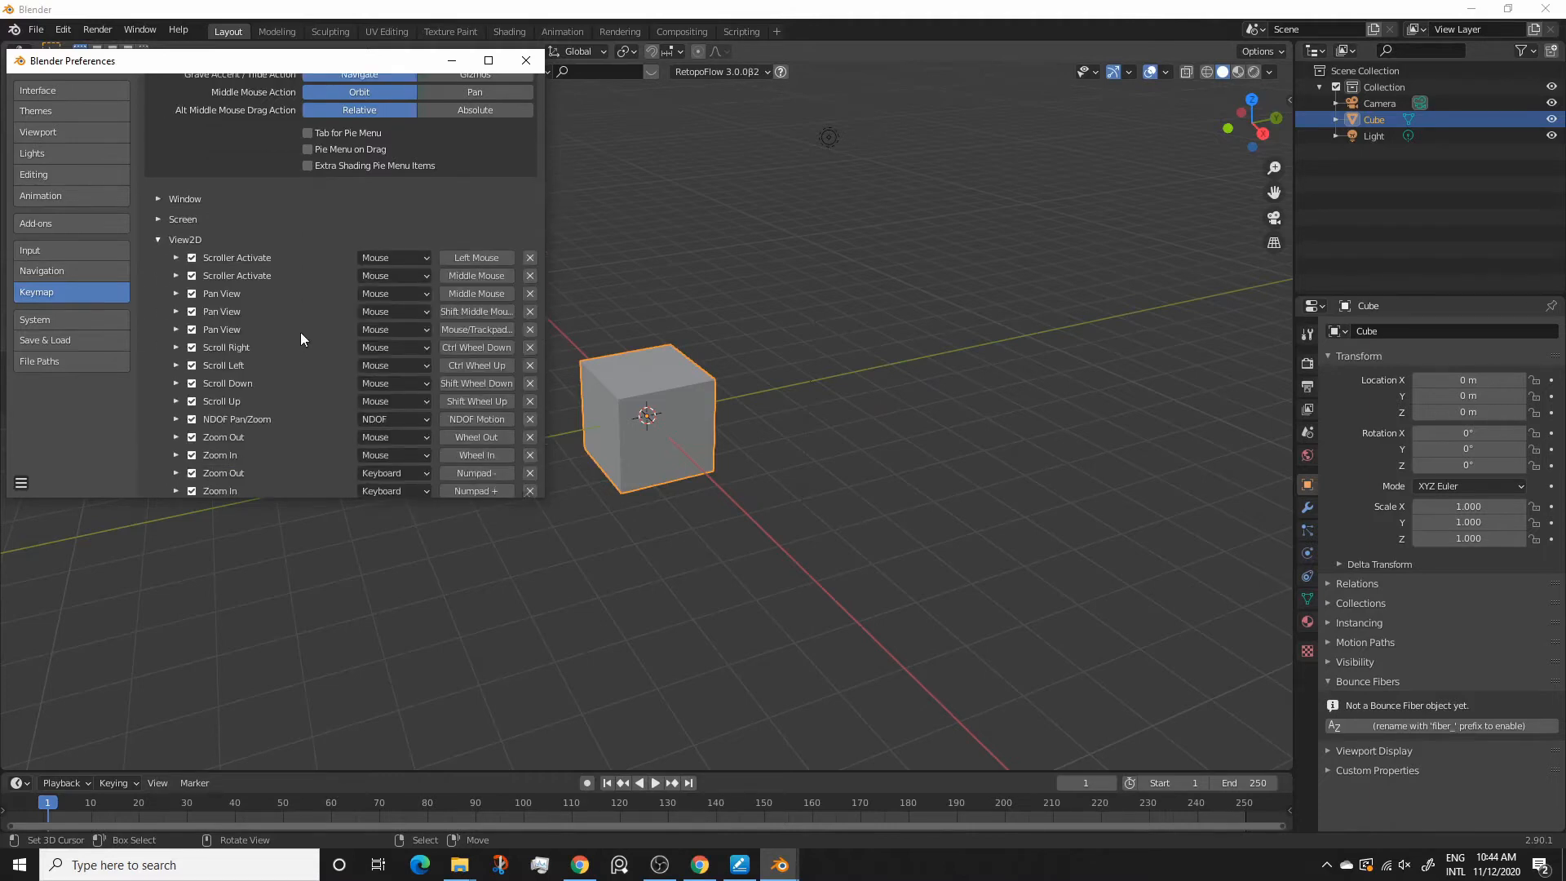
scroll(300, 331, down, 1)
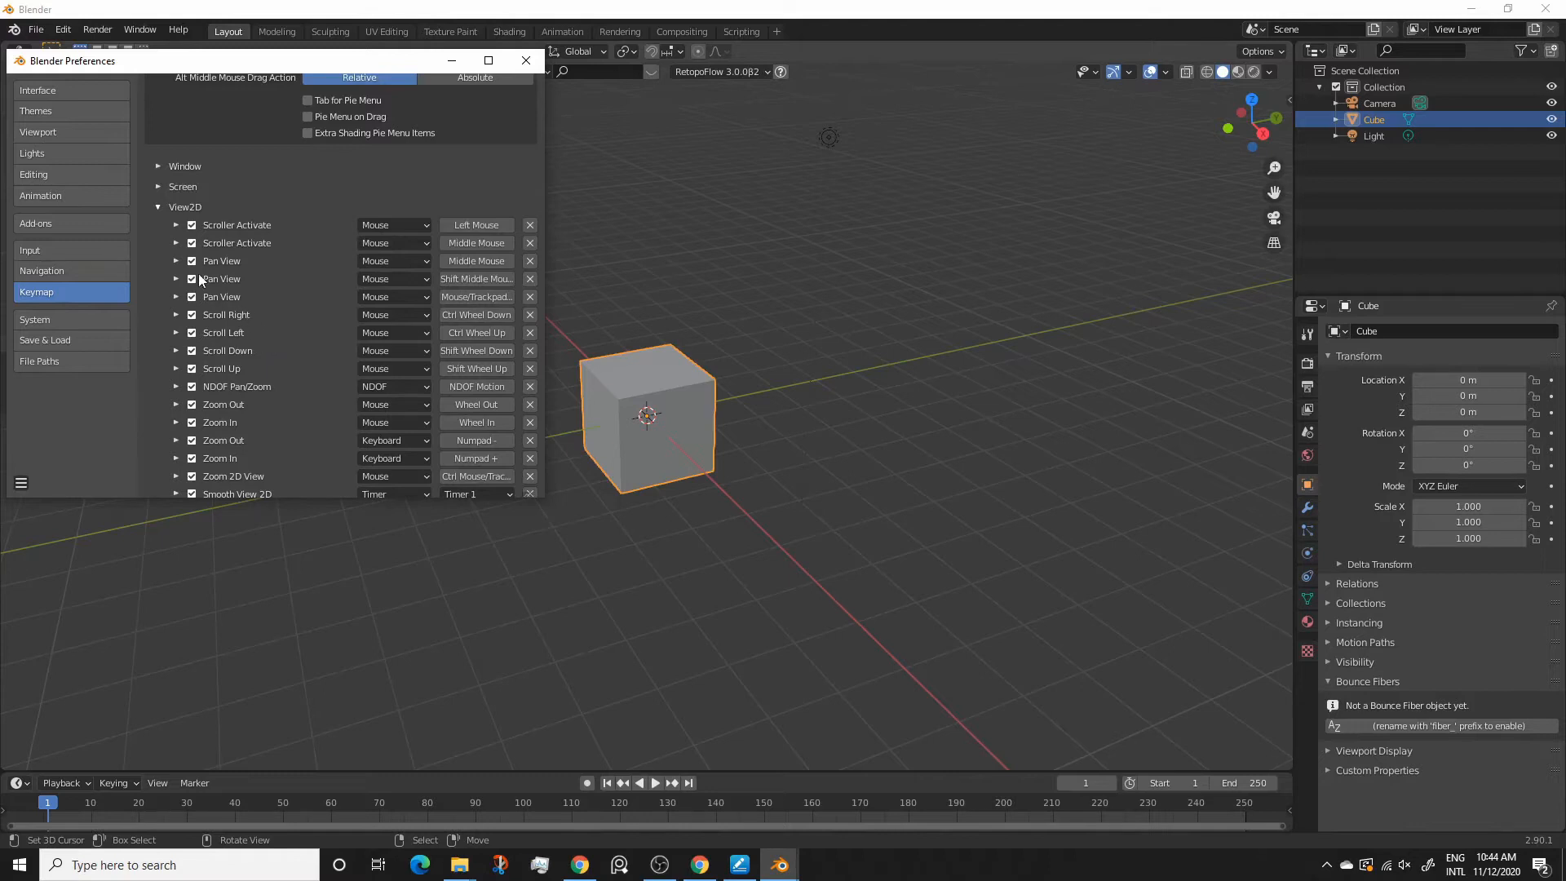
click(488, 297)
key(XF86Forward)
scroll(467, 485, down, 2)
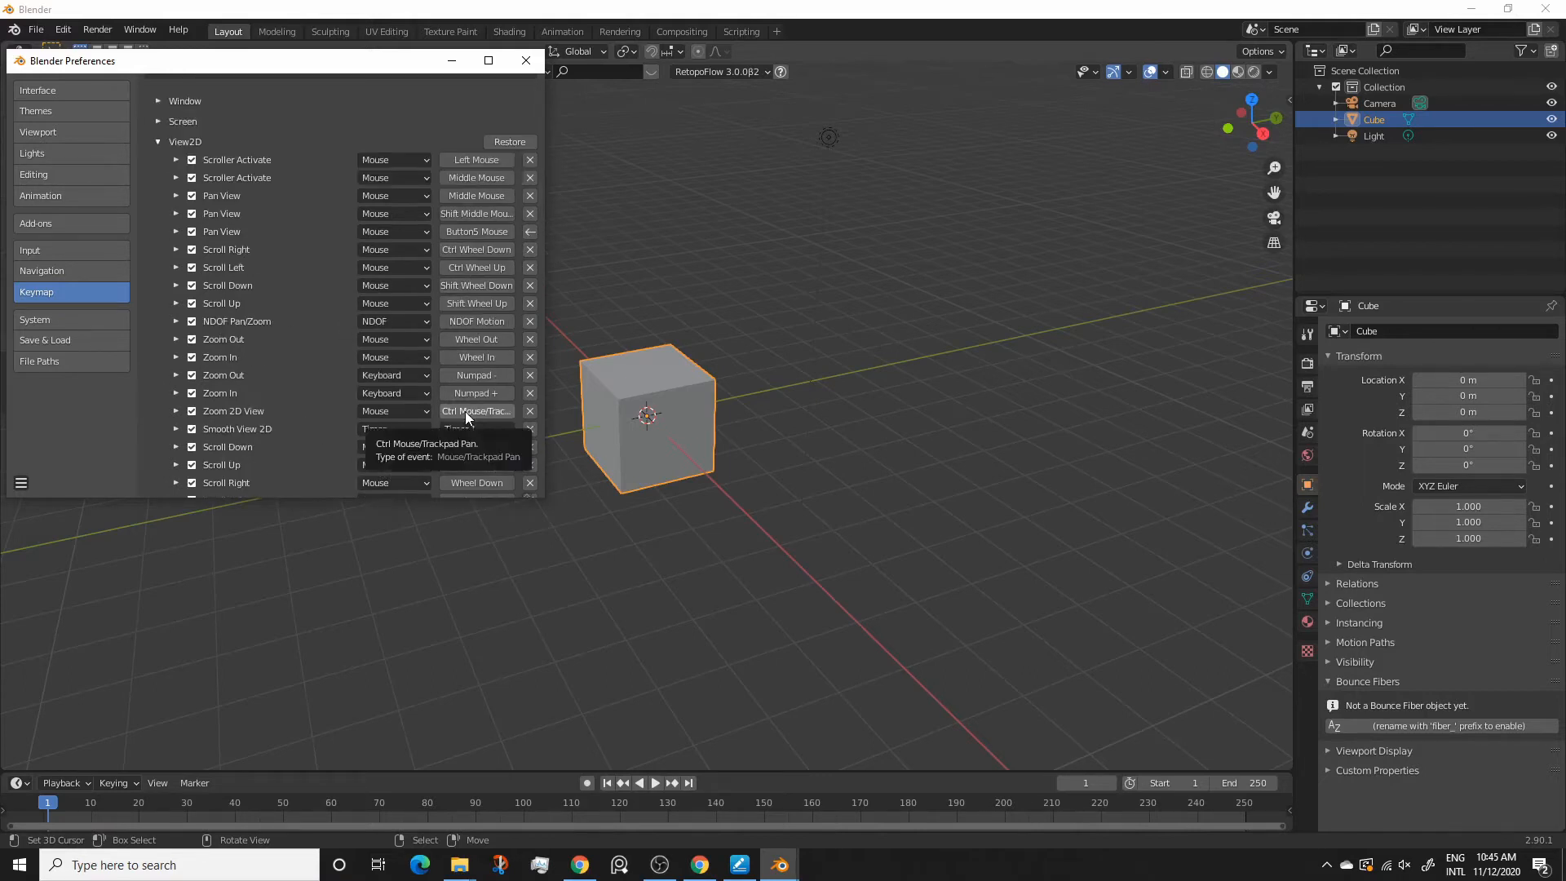
click(467, 413)
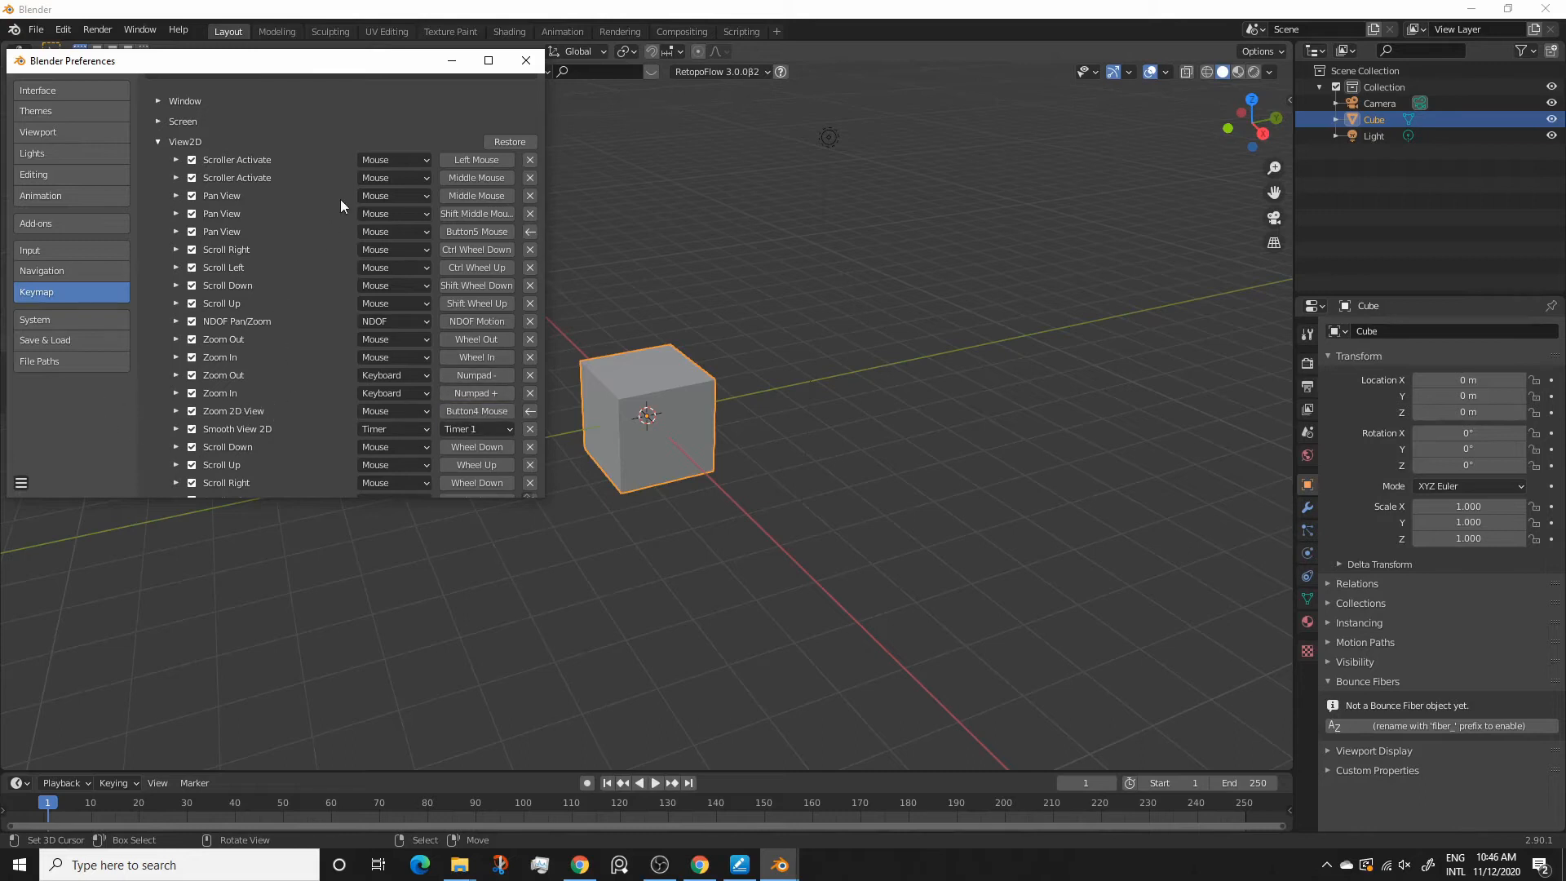
Collapse the View2D keymap and bind the trackpad Pan View entry under 3D View (Global) to Button5 Mouse
scroll(345, 135, up, 8)
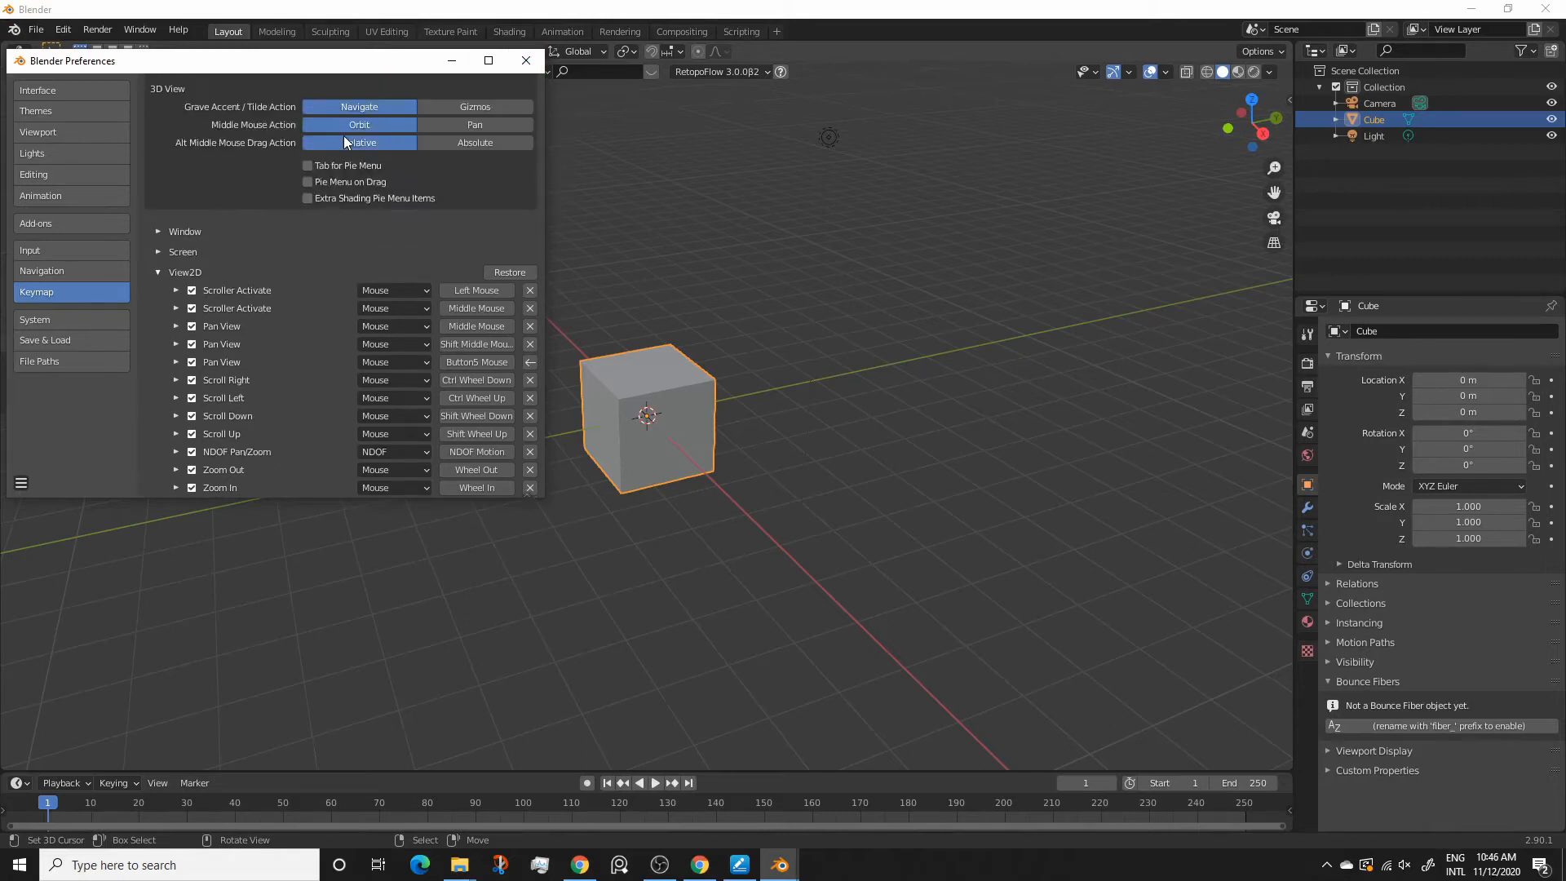
scroll(232, 393, down, 1)
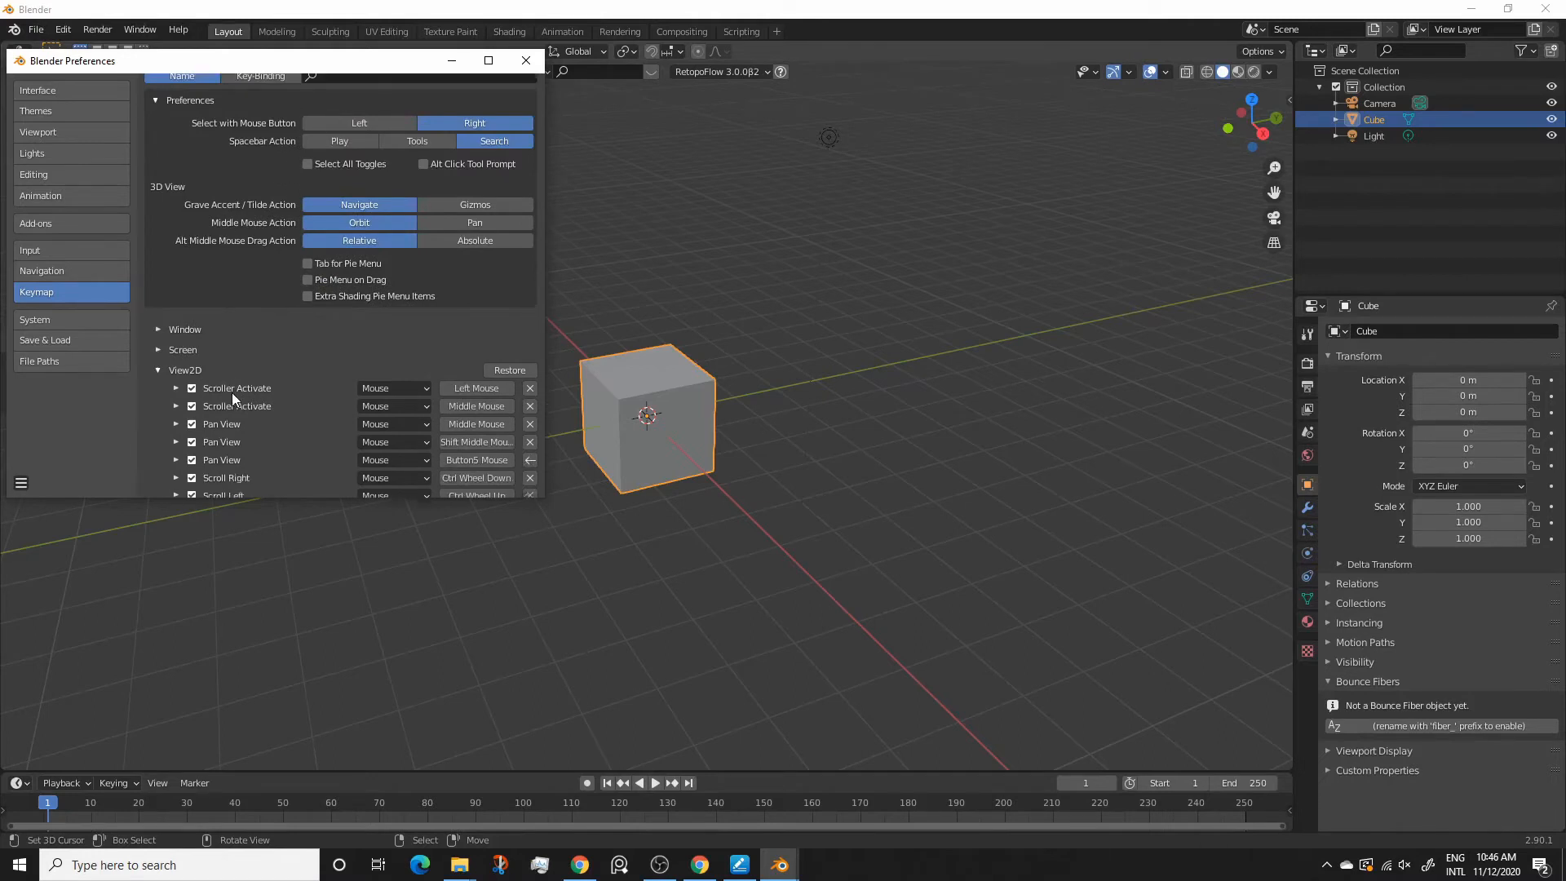
click(158, 368)
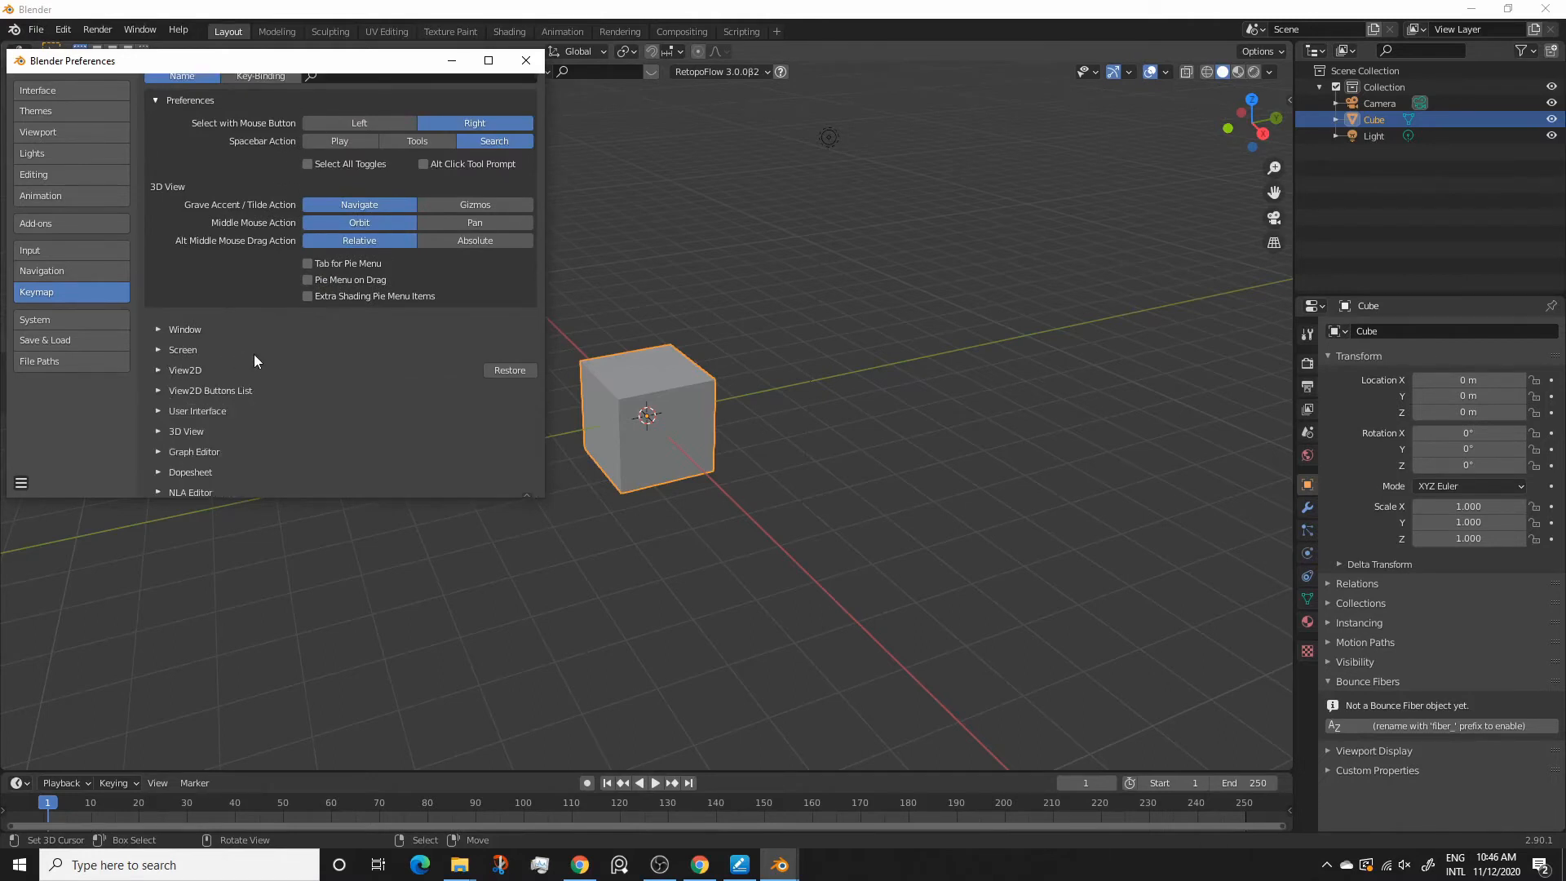
scroll(253, 353, down, 2)
scroll(253, 354, down, 1)
click(157, 334)
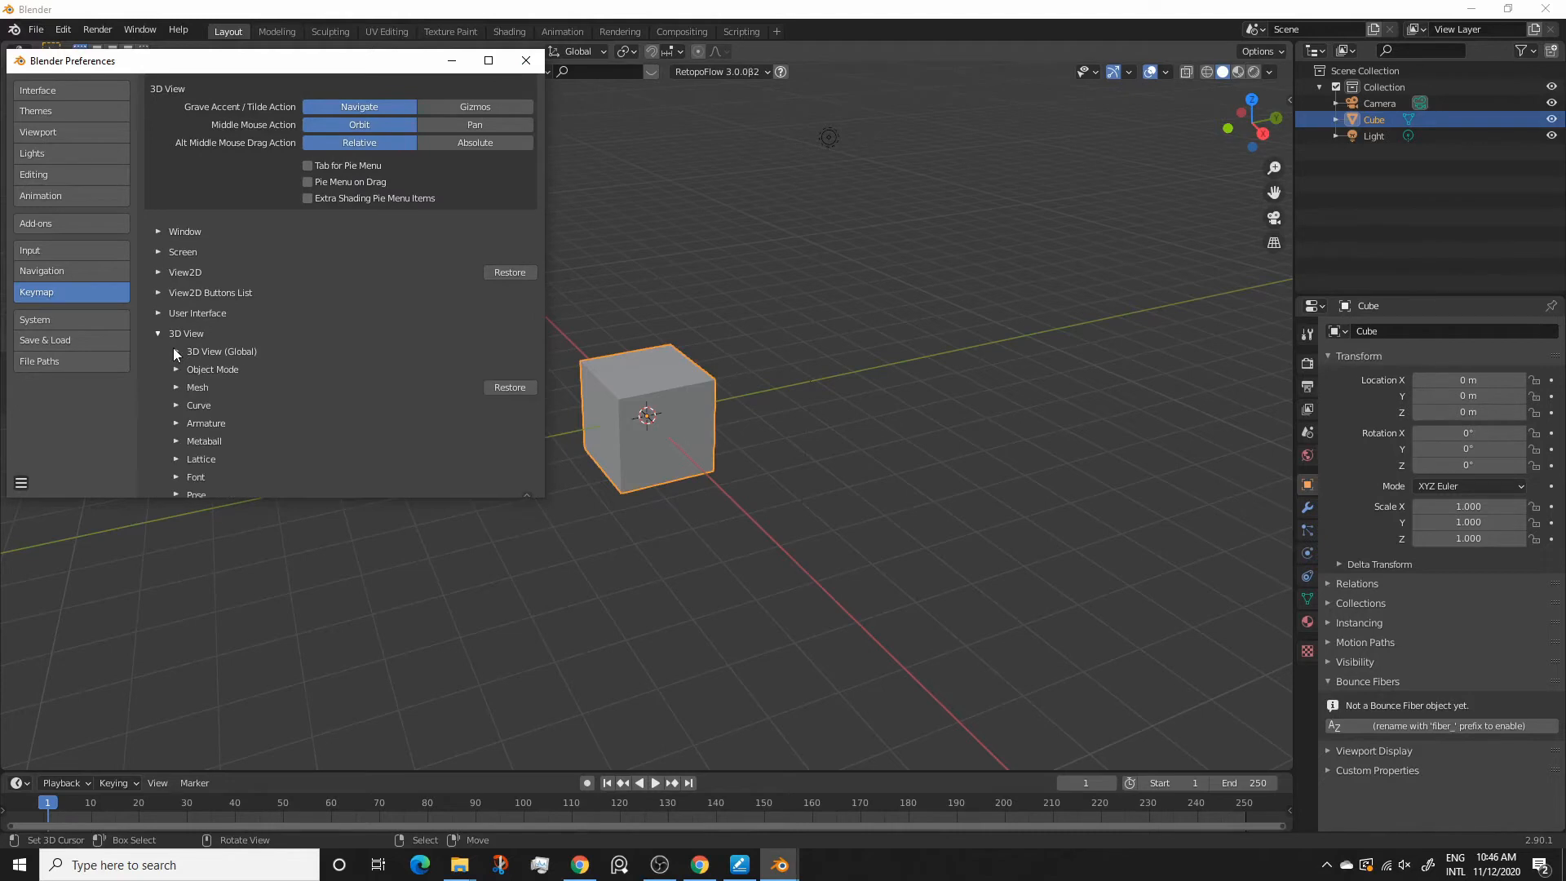
click(176, 352)
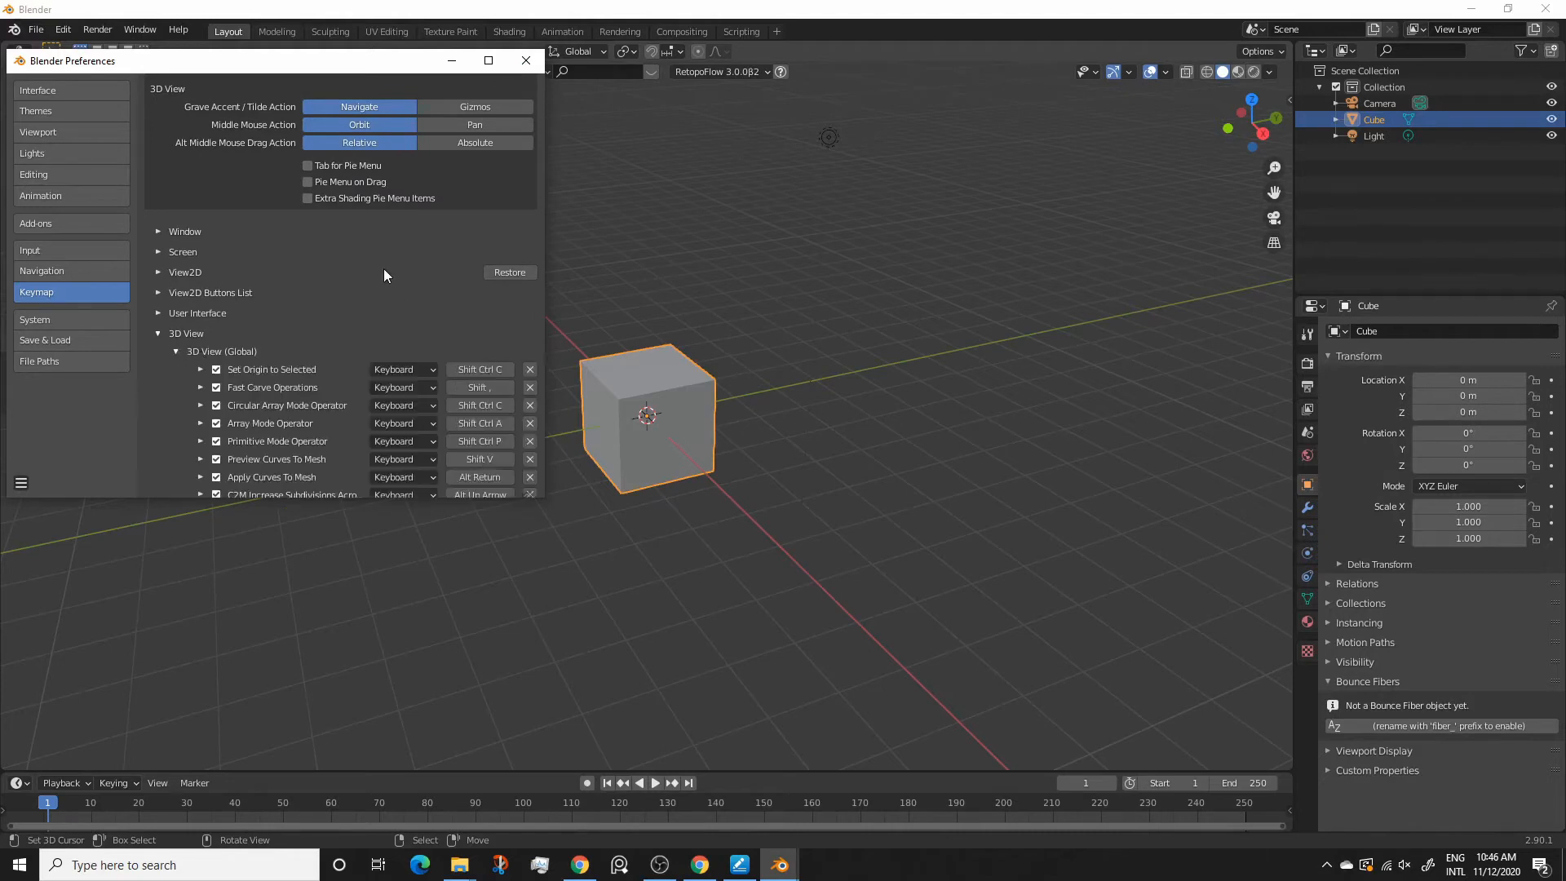
scroll(383, 268, down, 2)
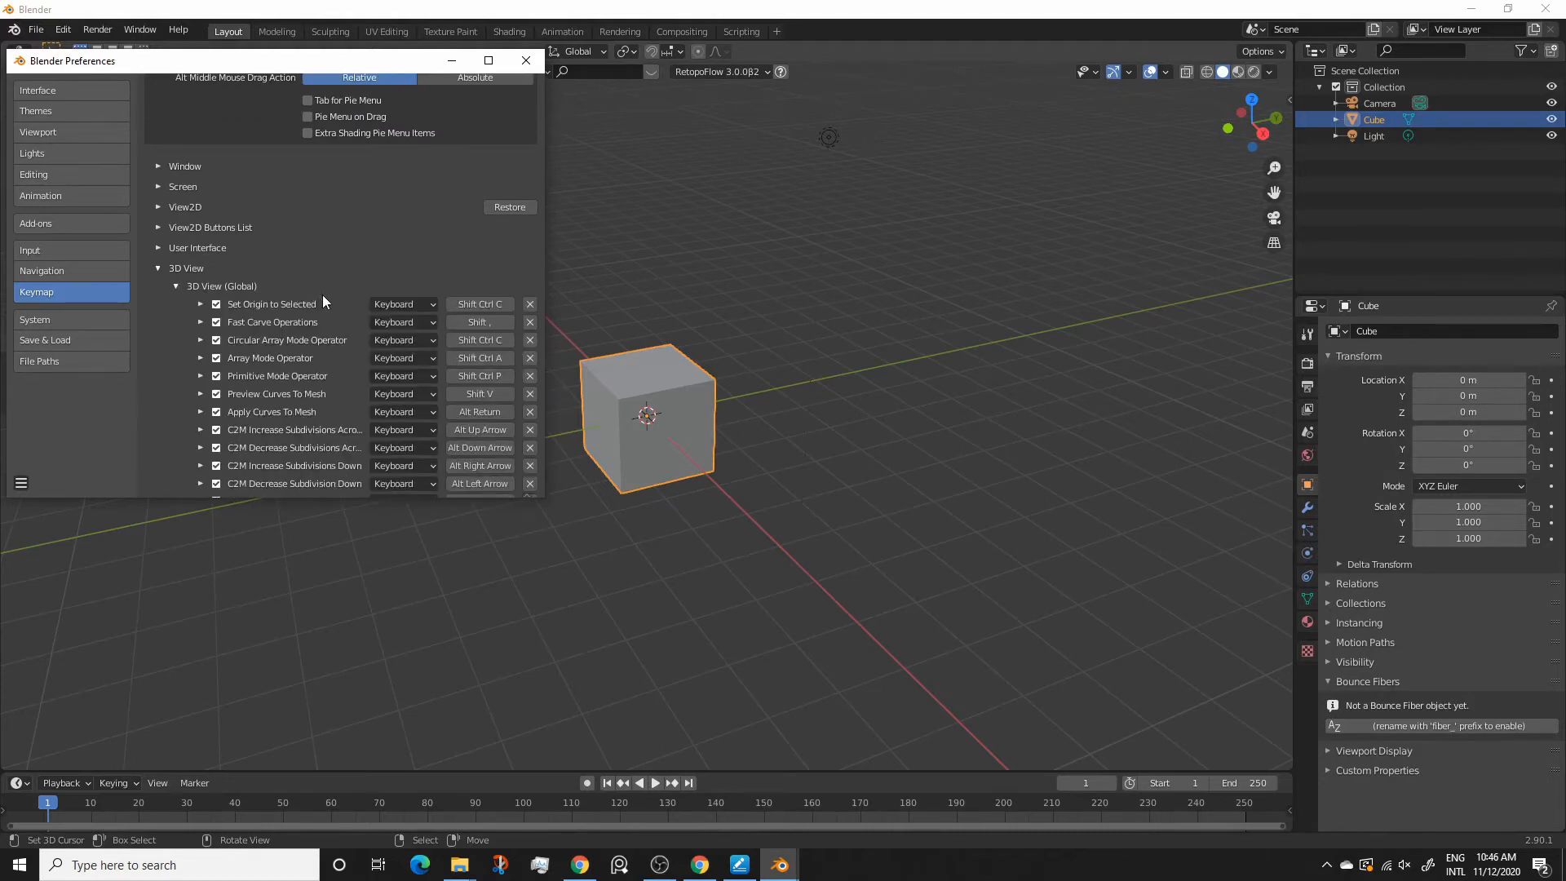
scroll(333, 280, down, 10)
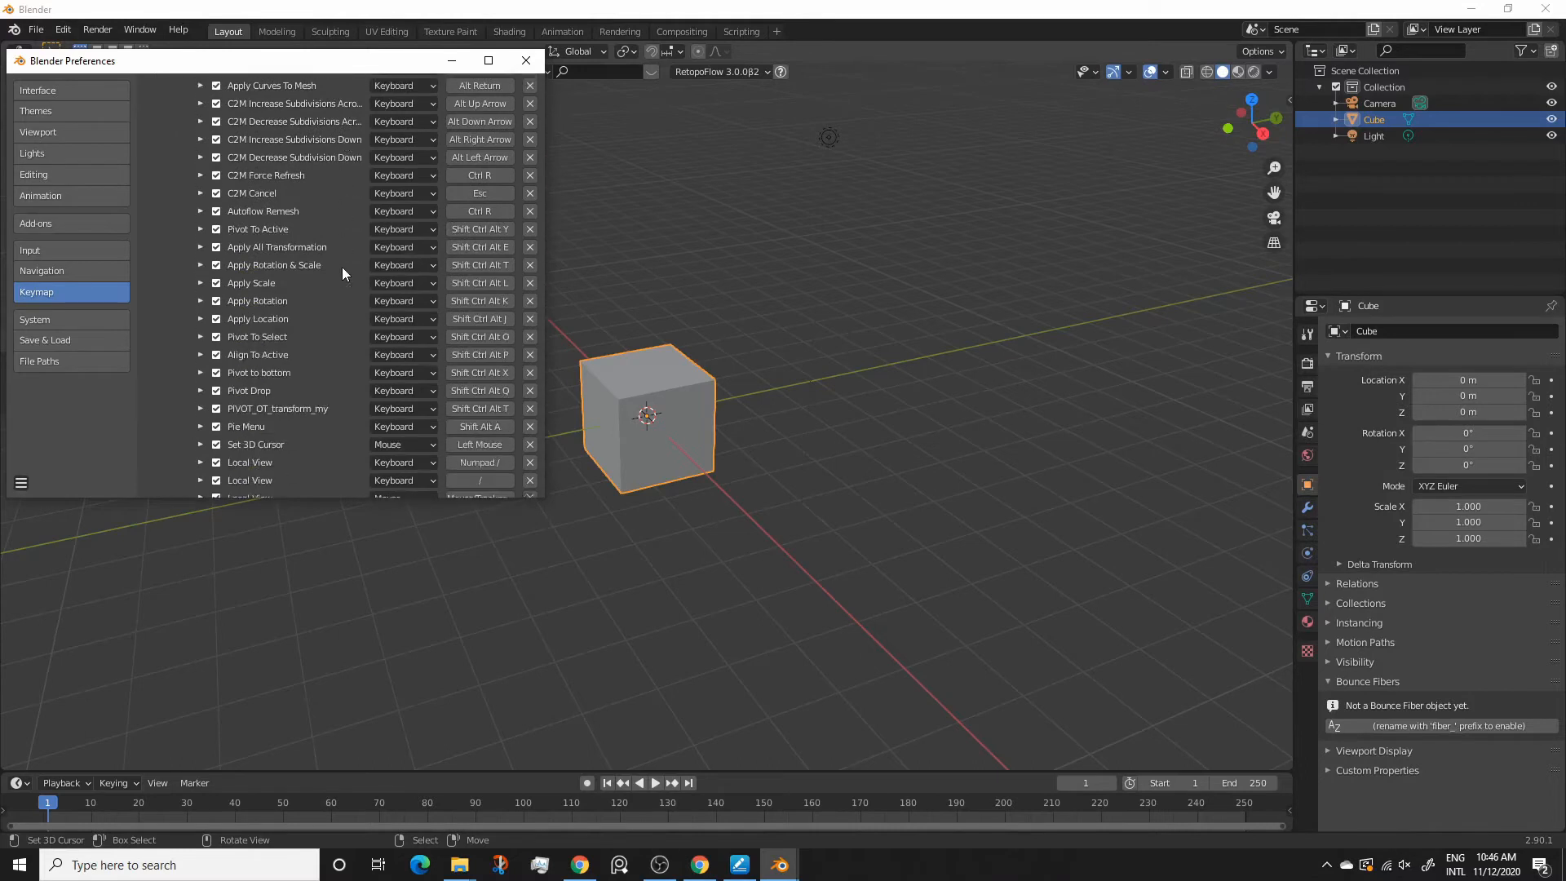
scroll(341, 266, down, 10)
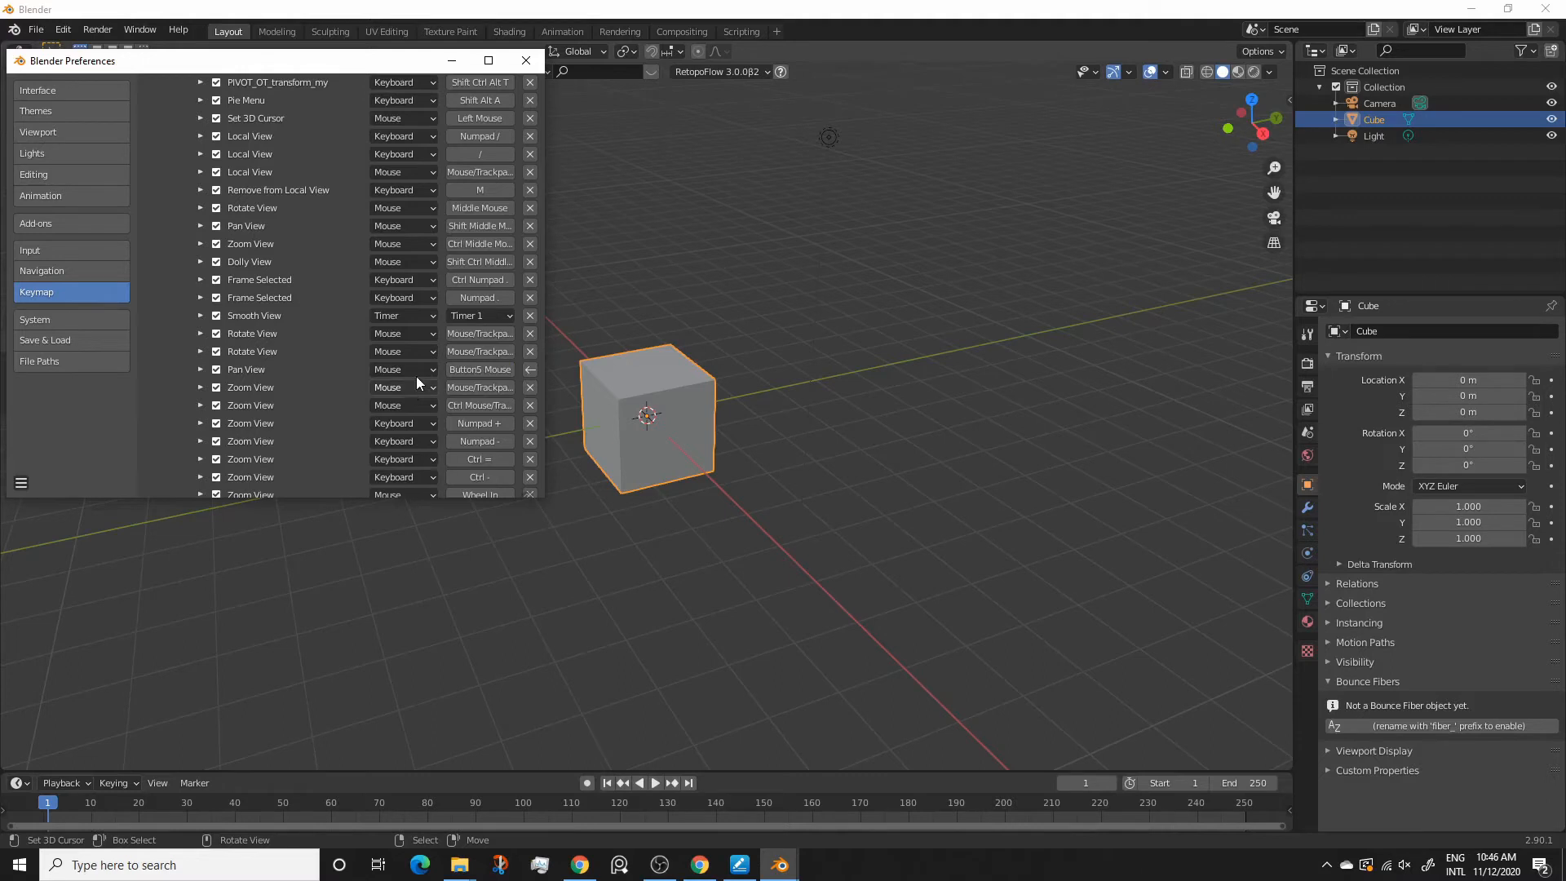
Bind the Ctrl trackpad Zoom View entry under 3D View (Global) to Button4 Mouse and close the preferences
click(479, 404)
click(526, 61)
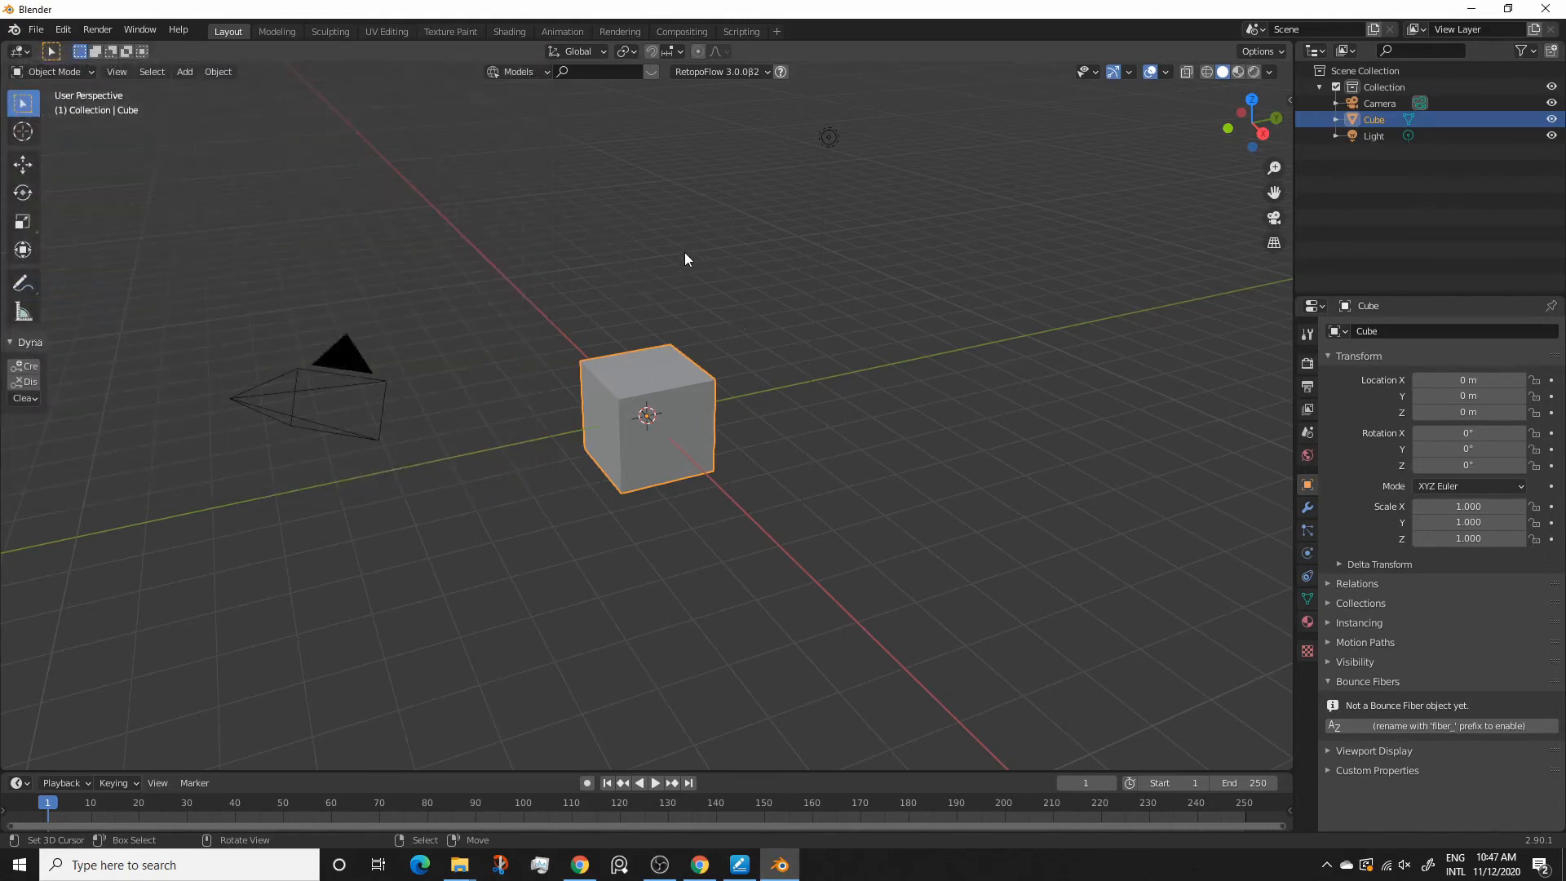
Test the tablet navigation by orbiting, panning and zooming the 3D viewport around the cube
mouse_move(705, 274)
middle_down()
mouse_move(702, 292)
mouse_move(668, 225)
mouse_move(733, 287)
mouse_move(692, 276)
middle_up()
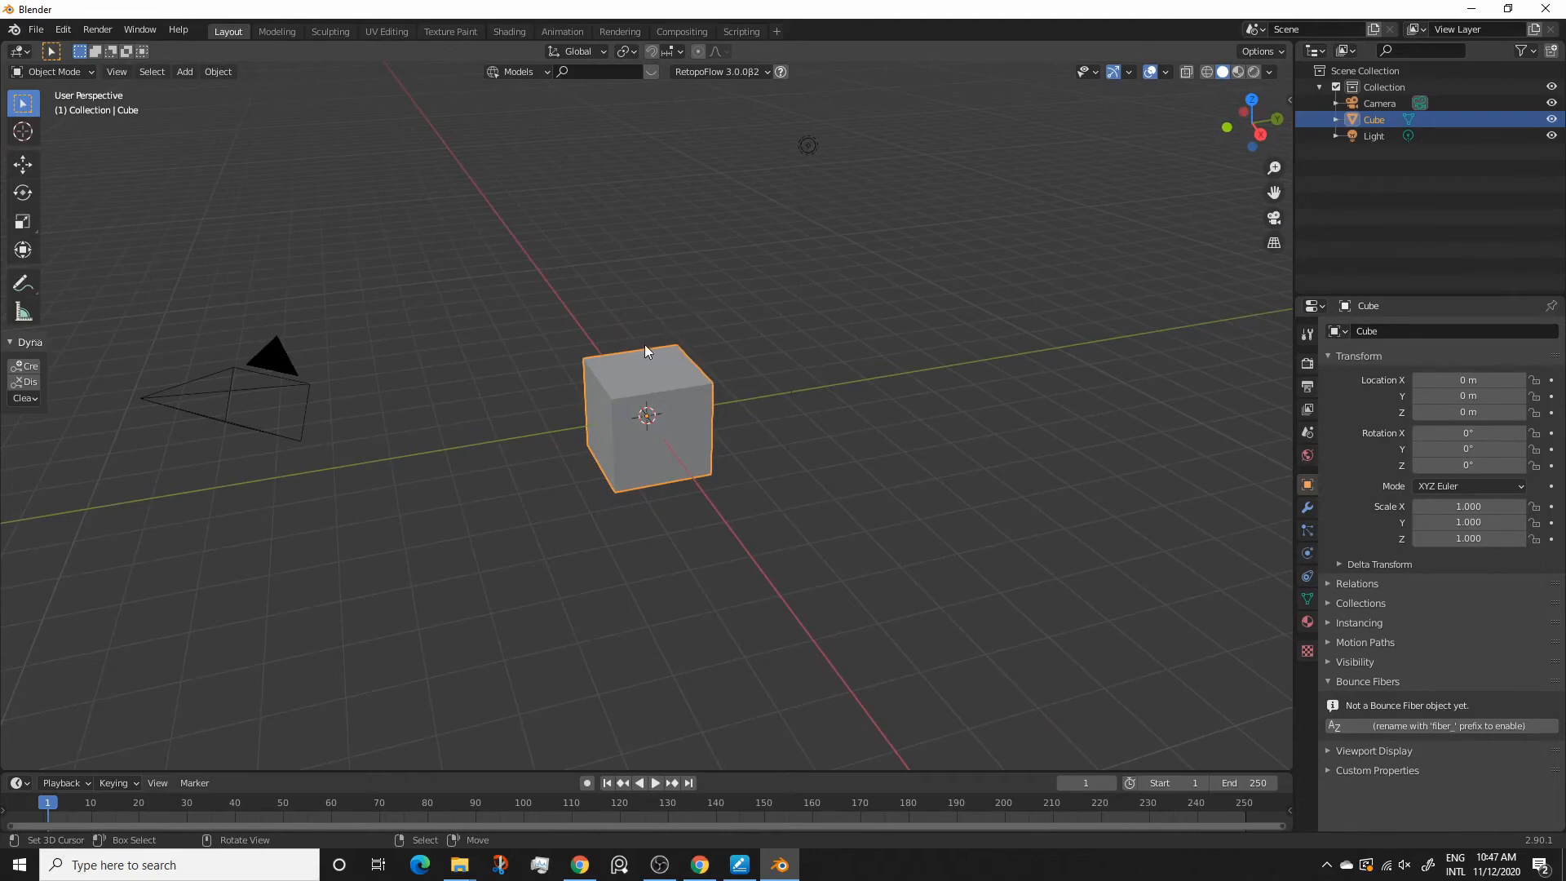
shift+middle_drag(634, 354, 729, 310)
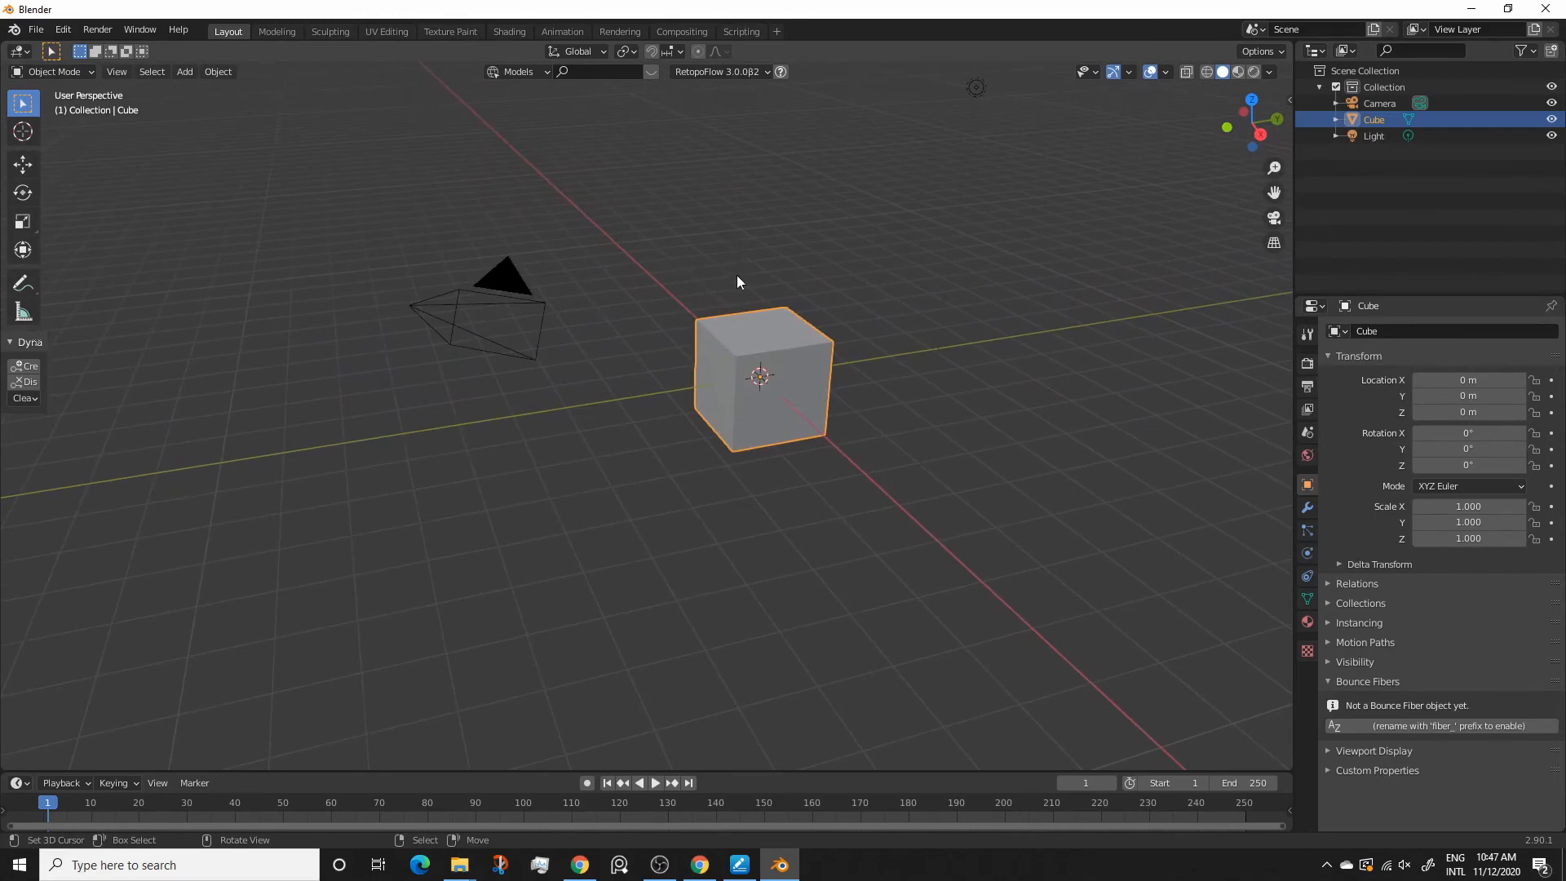
ctrl+middle_drag(763, 247, 689, 286)
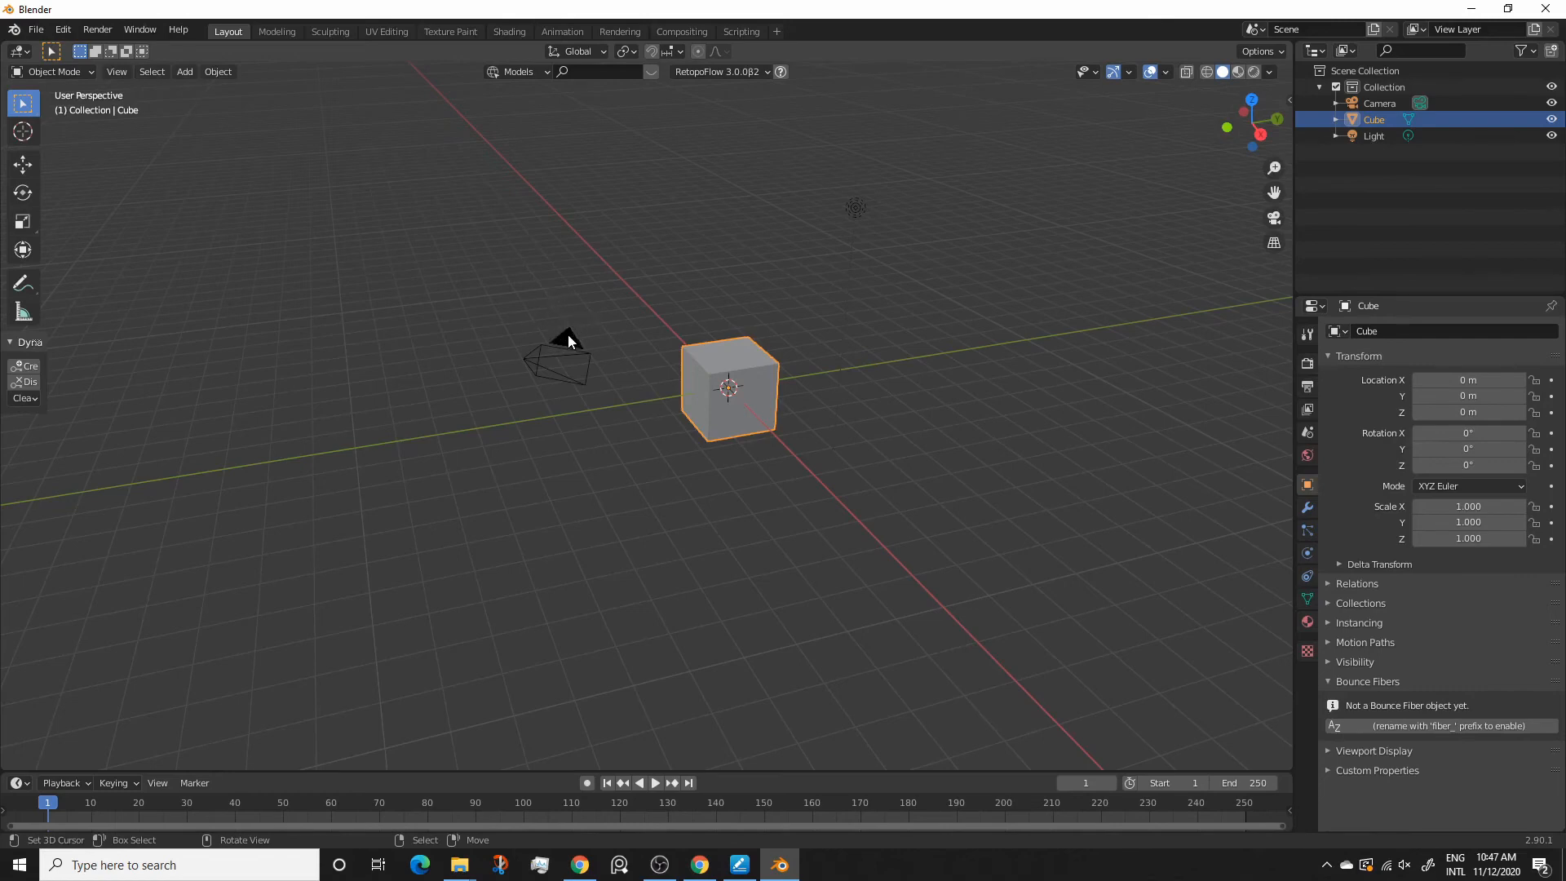
Test selection on the camera, the light and the cube in turn, and place the 3D cursor beside the cube
click(528, 359)
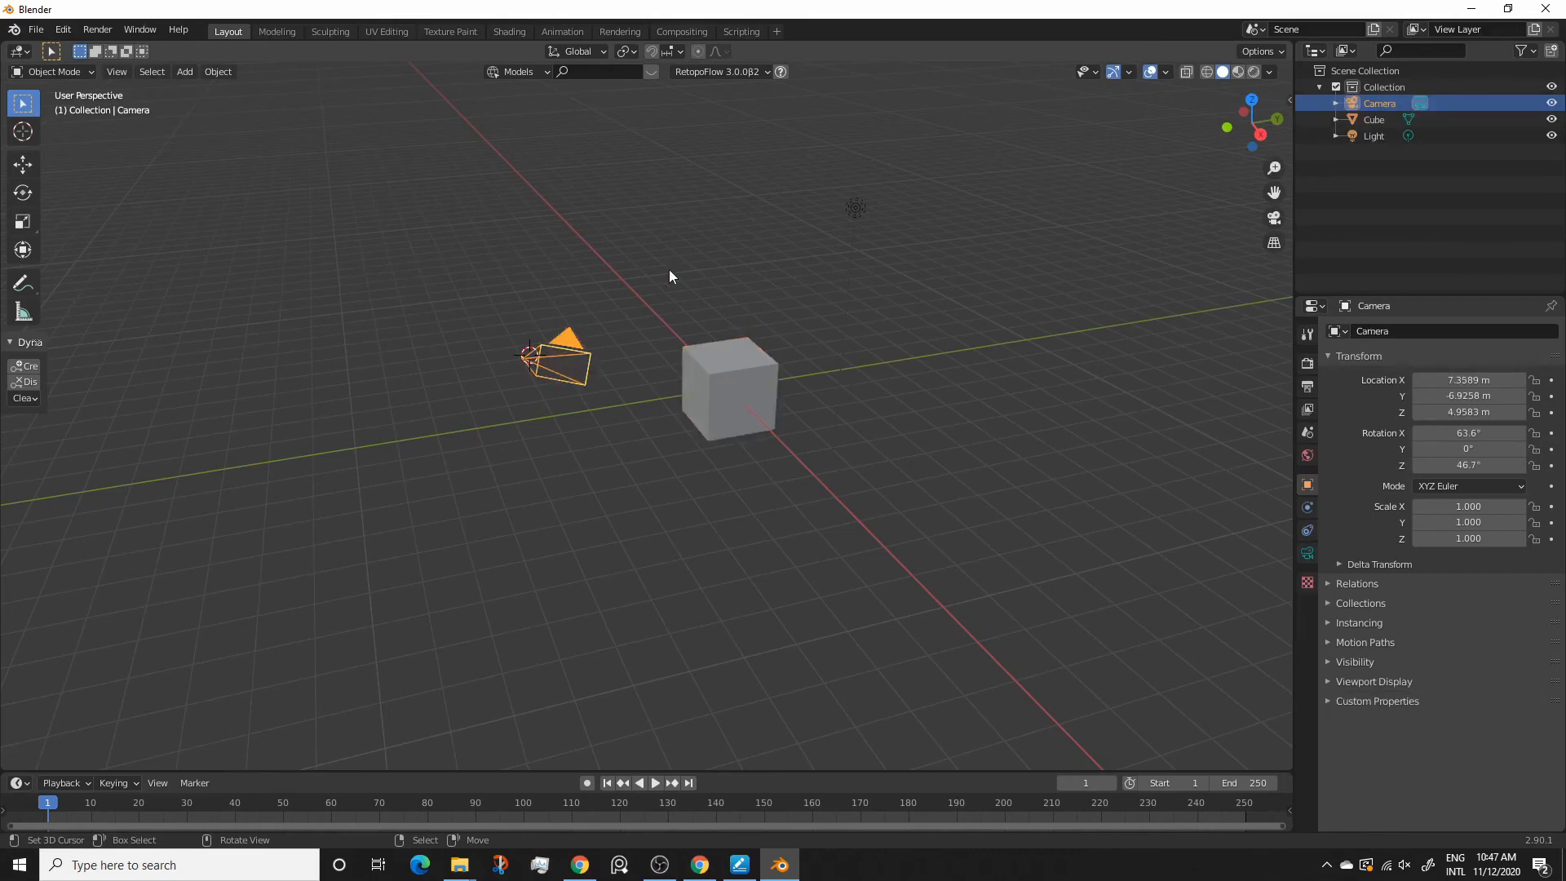
click(854, 207)
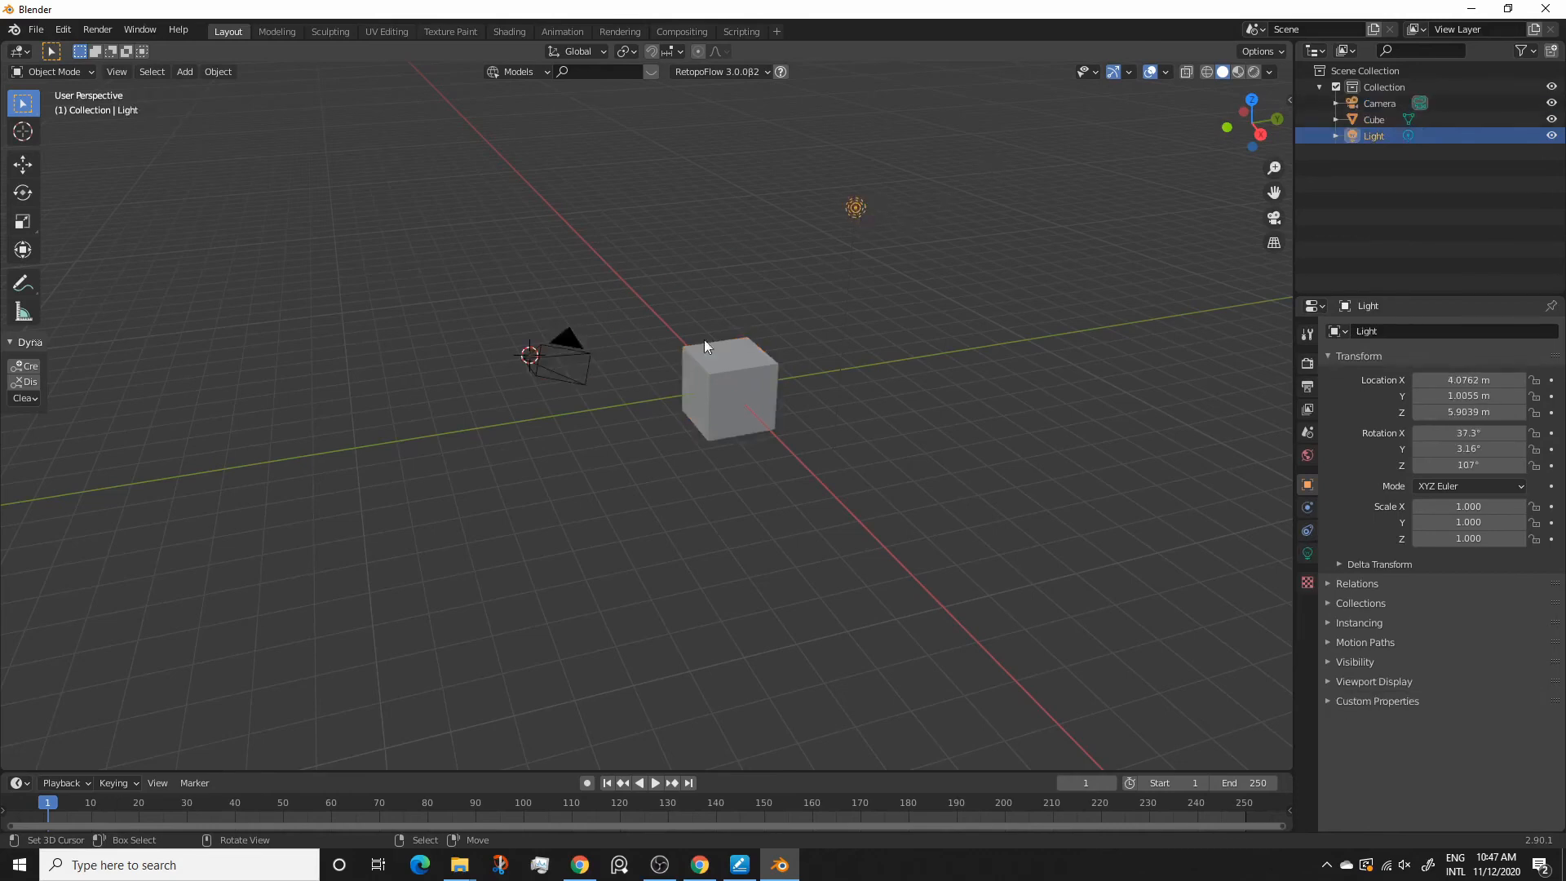
click(728, 389)
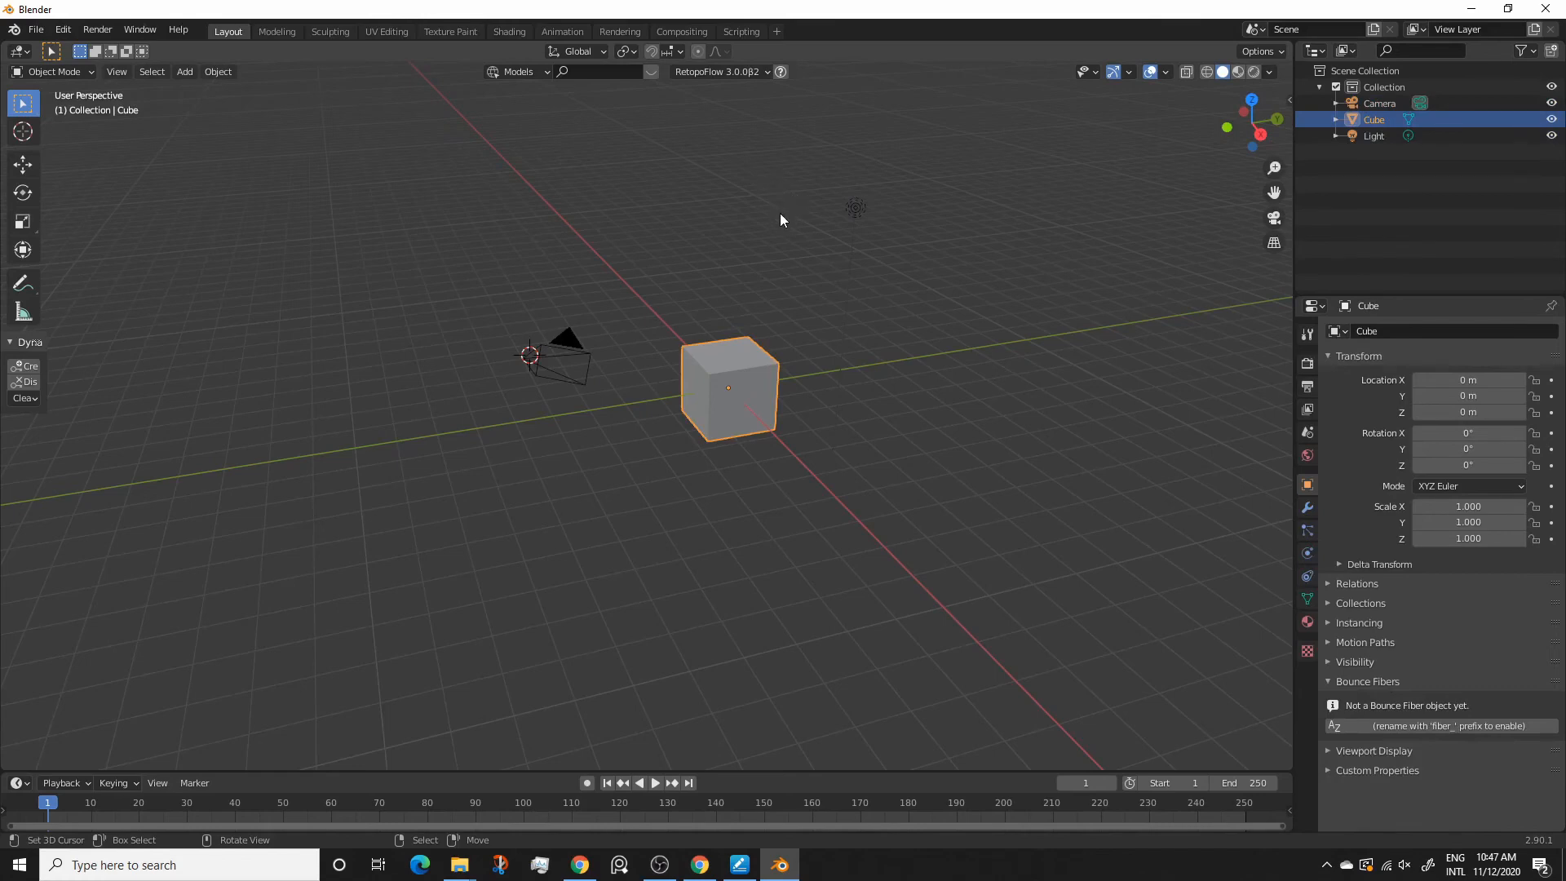
click(789, 292)
mouse_move(732, 292)
middle_down()
mouse_move(737, 313)
mouse_move(725, 302)
middle_up()
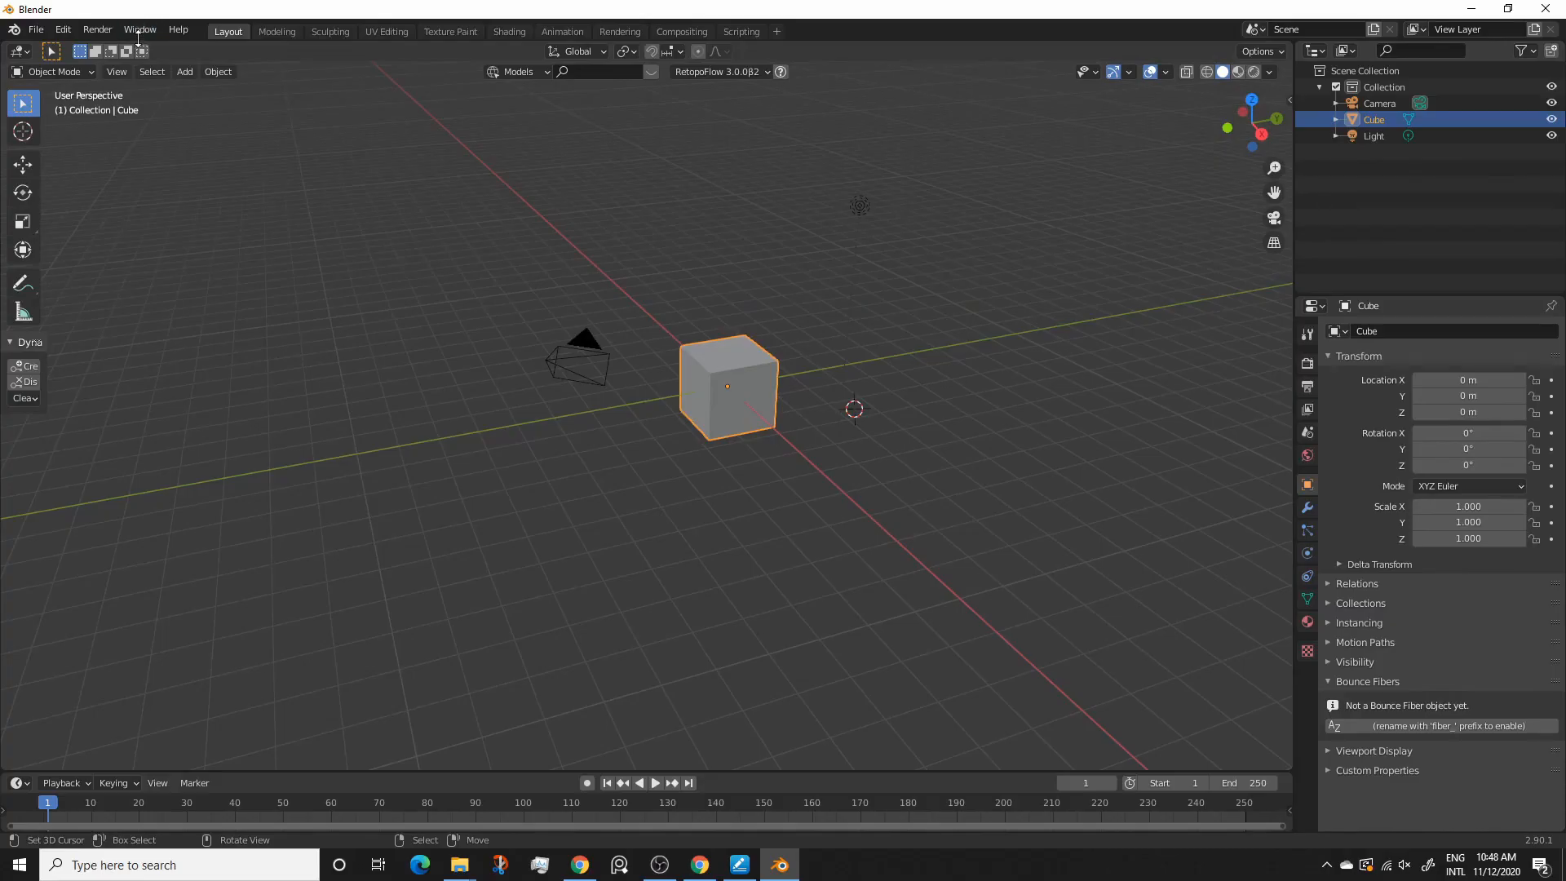
Start a new 2D Animation file without saving the current scene
click(35, 29)
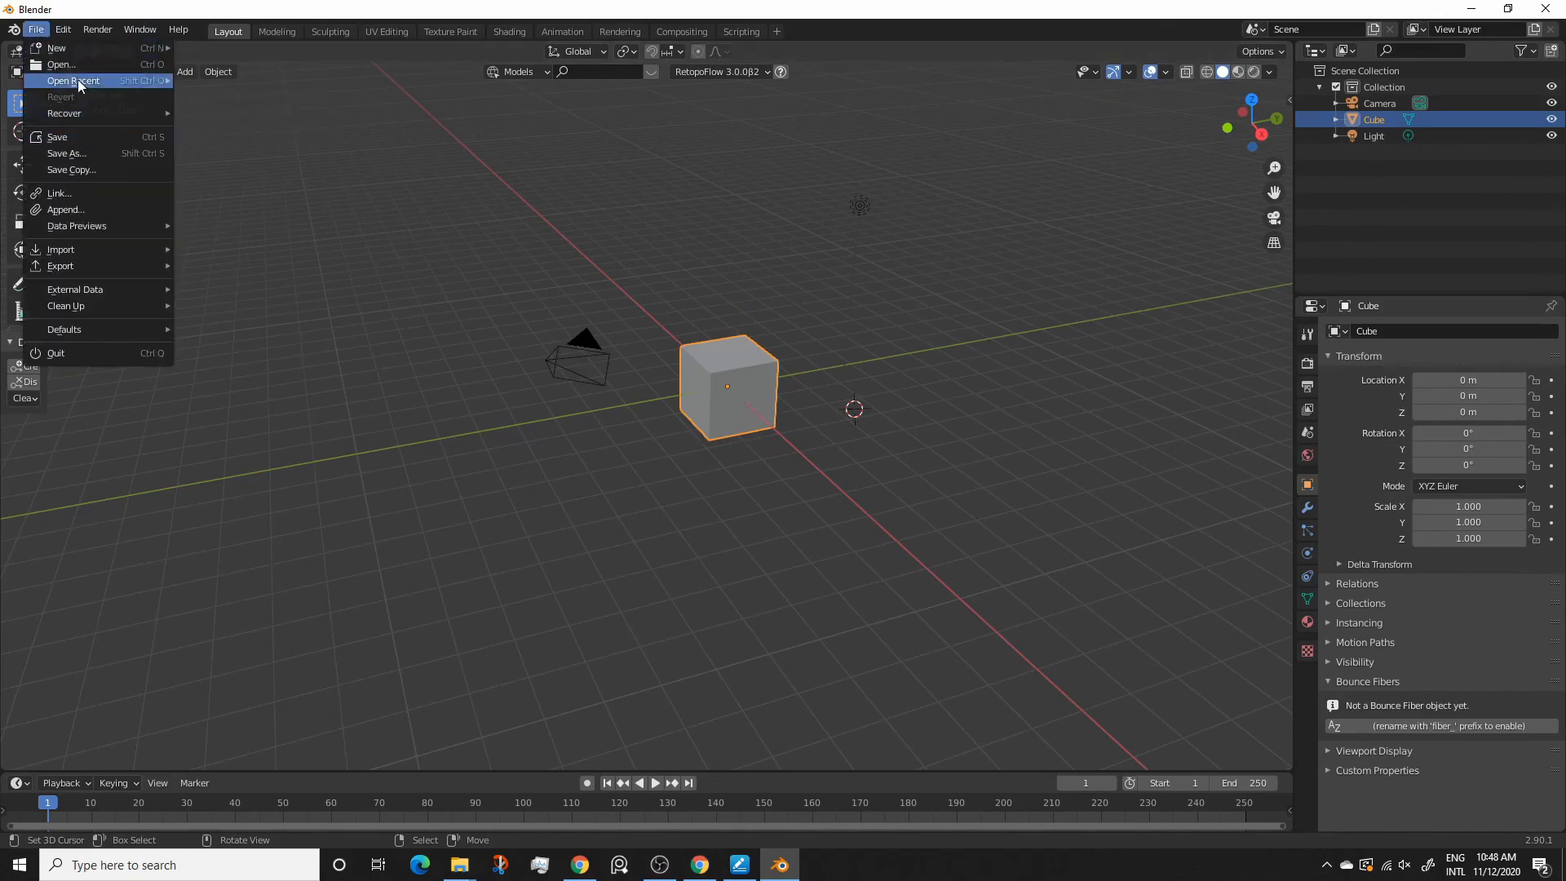
mouse_move(150, 52)
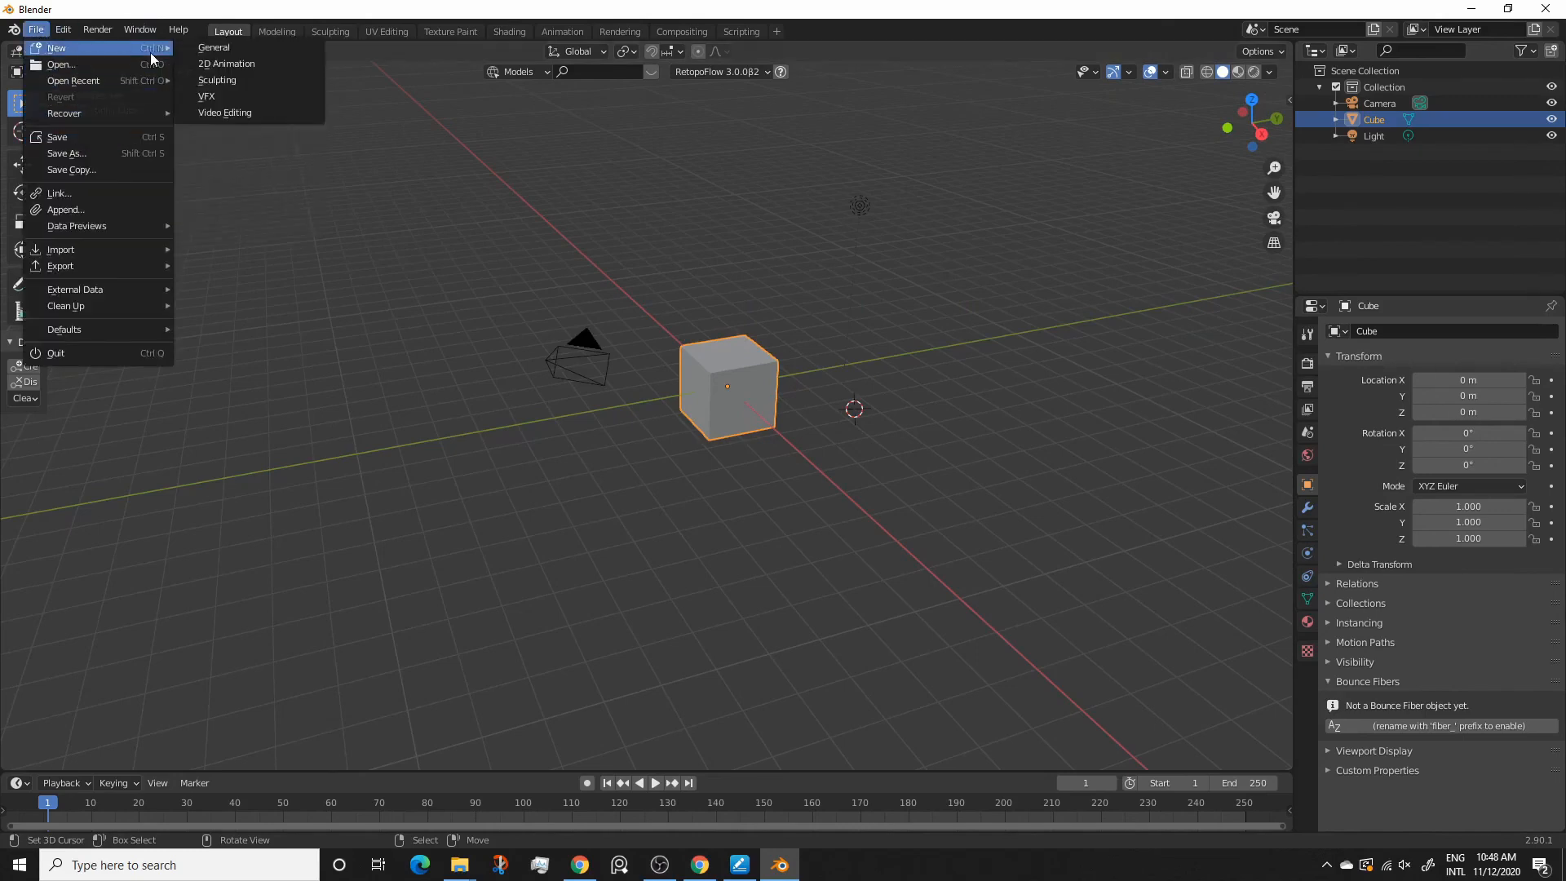
click(201, 66)
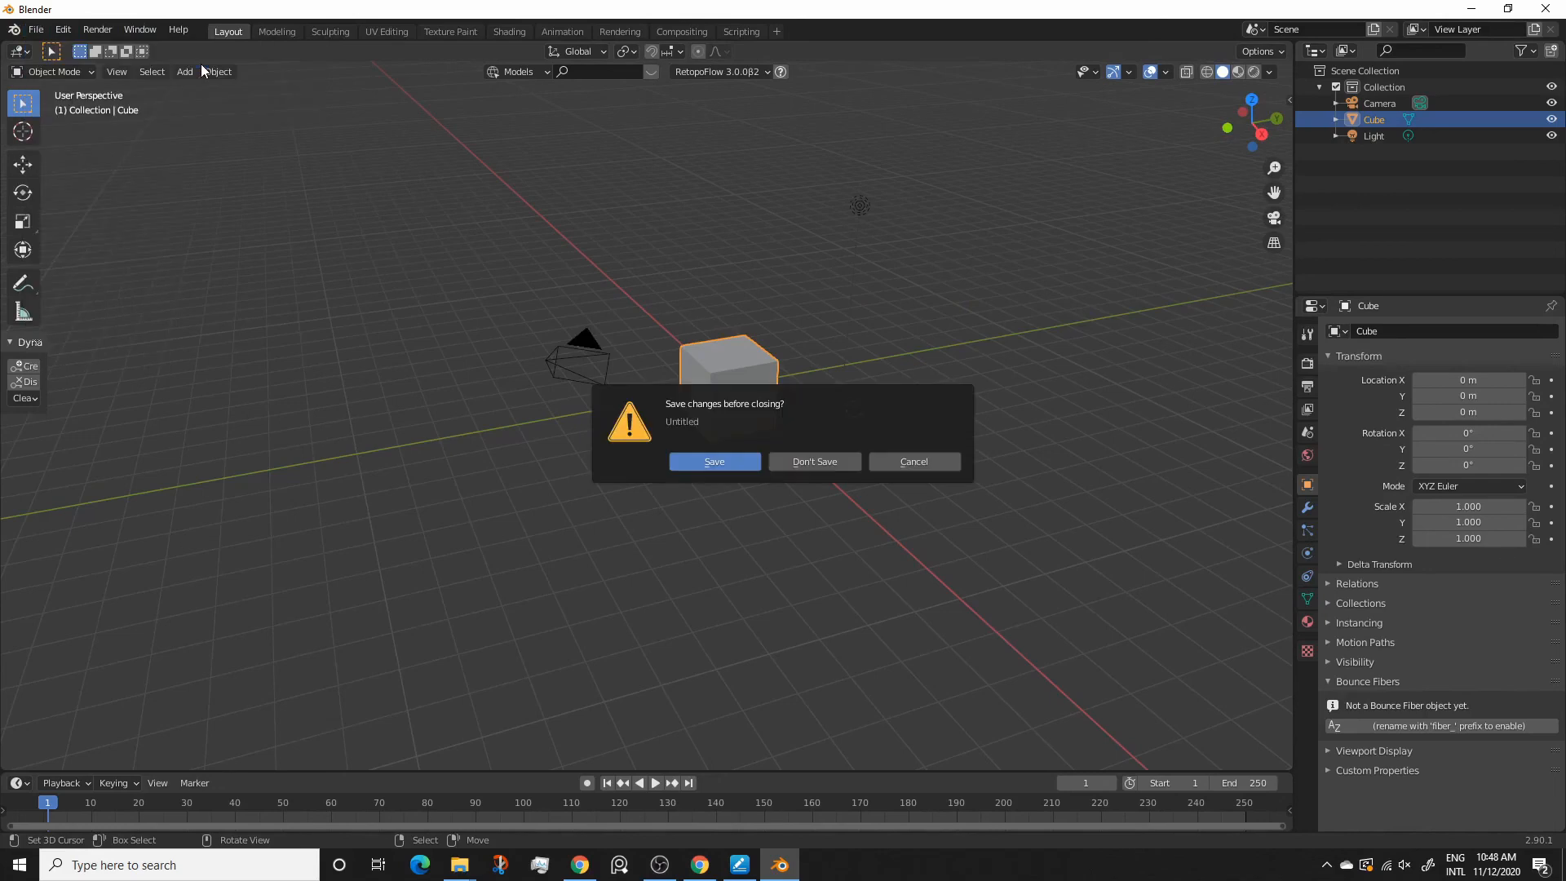
click(793, 459)
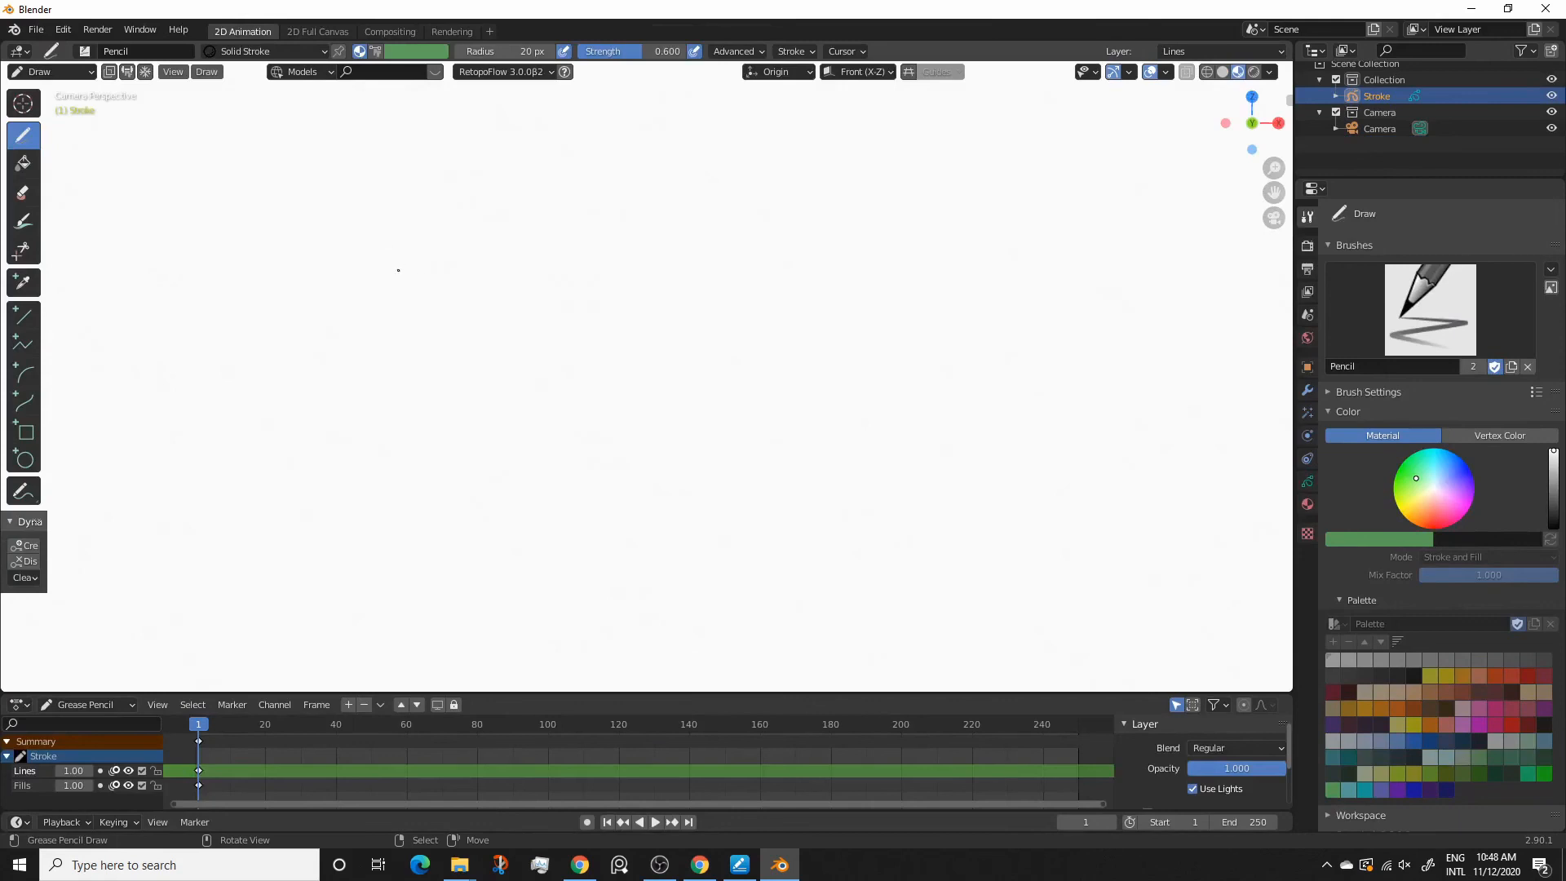
Draw freehand wavy and looping Pencil strokes across the canvas on the Lines layer
mouse_move(423, 318)
mouse_down()
mouse_move(493, 273)
mouse_move(594, 341)
mouse_move(636, 227)
mouse_move(795, 358)
mouse_move(465, 498)
mouse_move(668, 326)
mouse_move(774, 272)
mouse_move(914, 236)
mouse_move(1236, 250)
mouse_up()
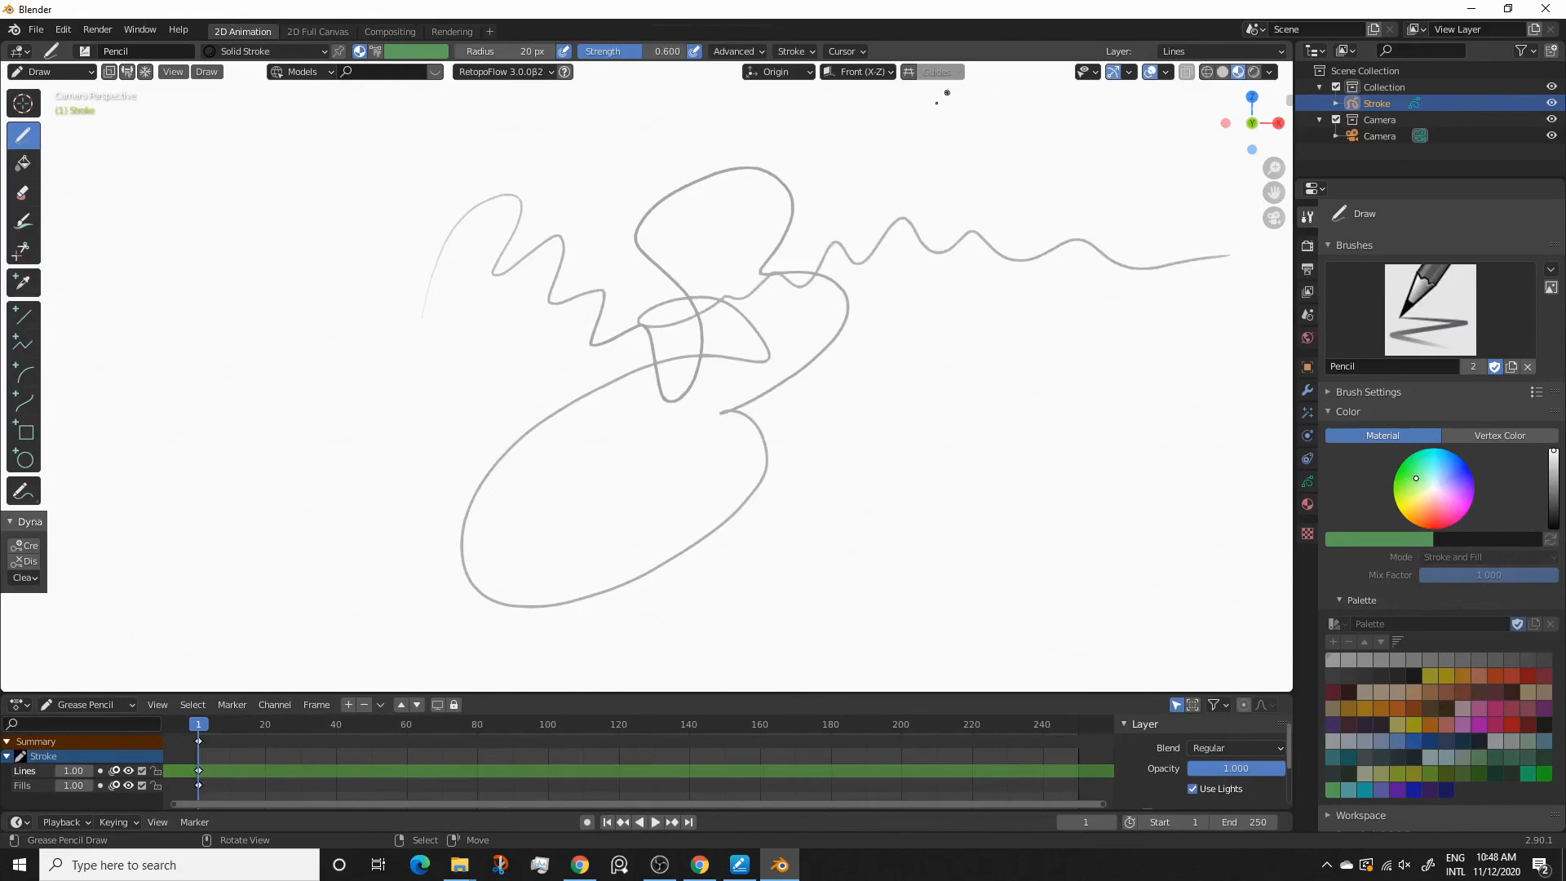